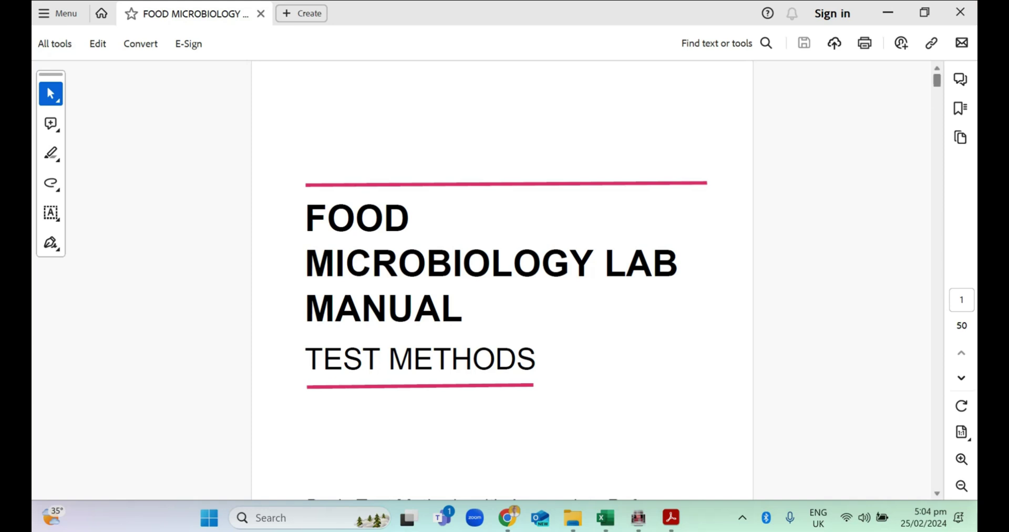
# Jump to page 47 of the lab manual PDF to find the calculated results table.
pyautogui.click(961, 300)
pyautogui.write('47')
pyautogui.press('Return')
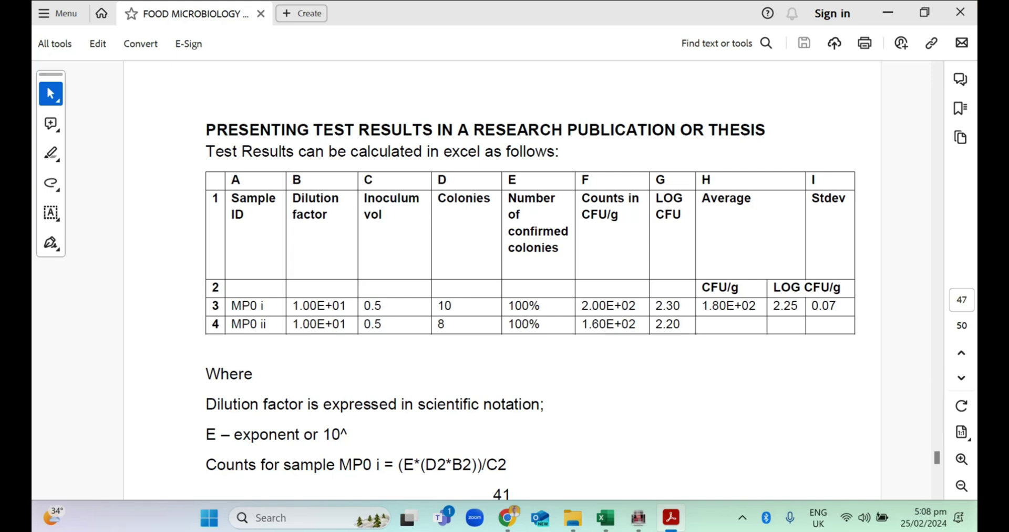
# Launch Microsoft Word from Windows search and start a blank document.
pyautogui.press('super')
pyautogui.write('word')
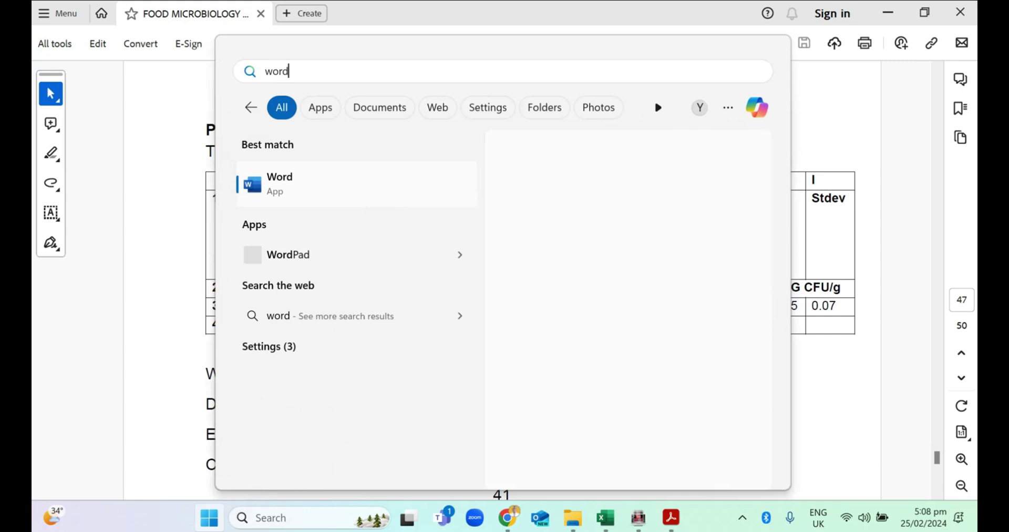
pyautogui.press('Return')
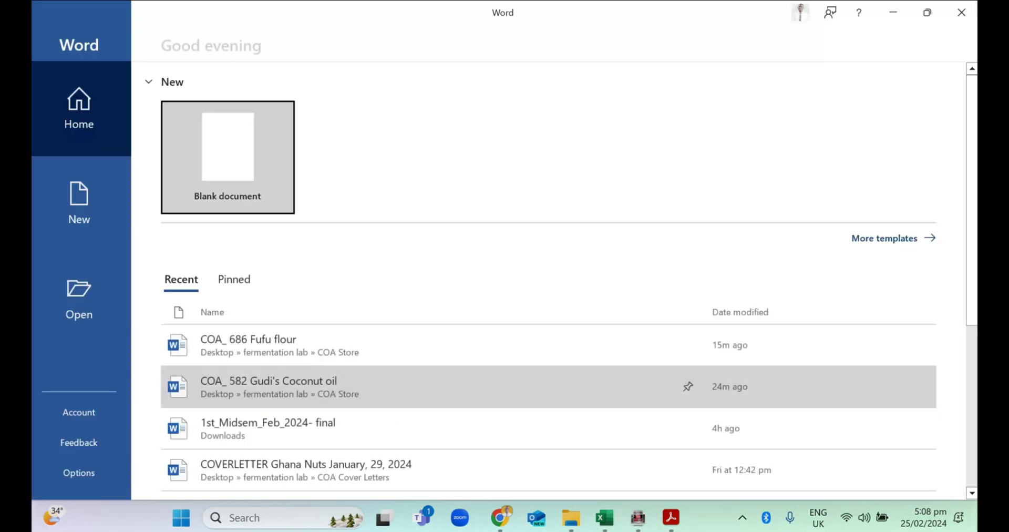
pyautogui.press('Return')
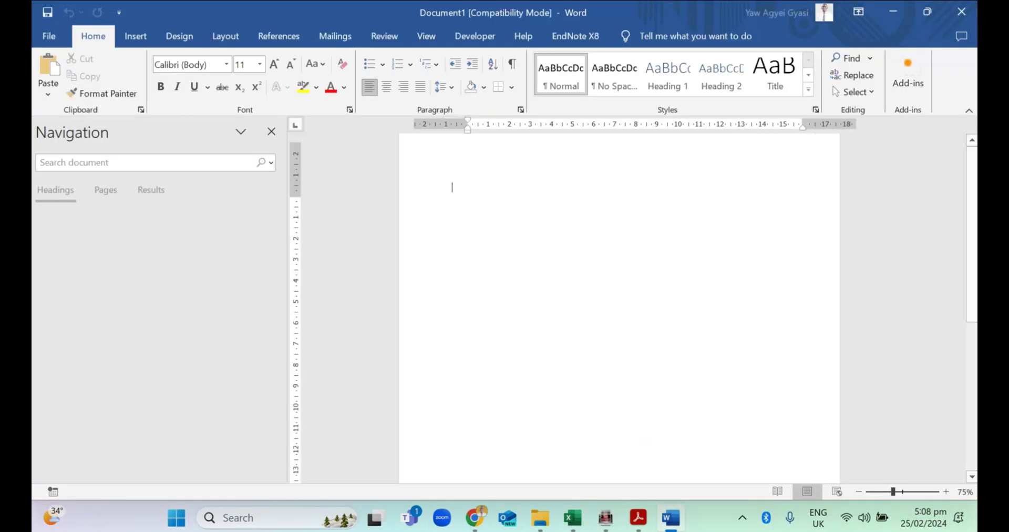
# Type 2×10² using the Insert Symbol multiplication sign and a superscript exponent 2.
pyautogui.write('2')
pyautogui.click(136, 36)
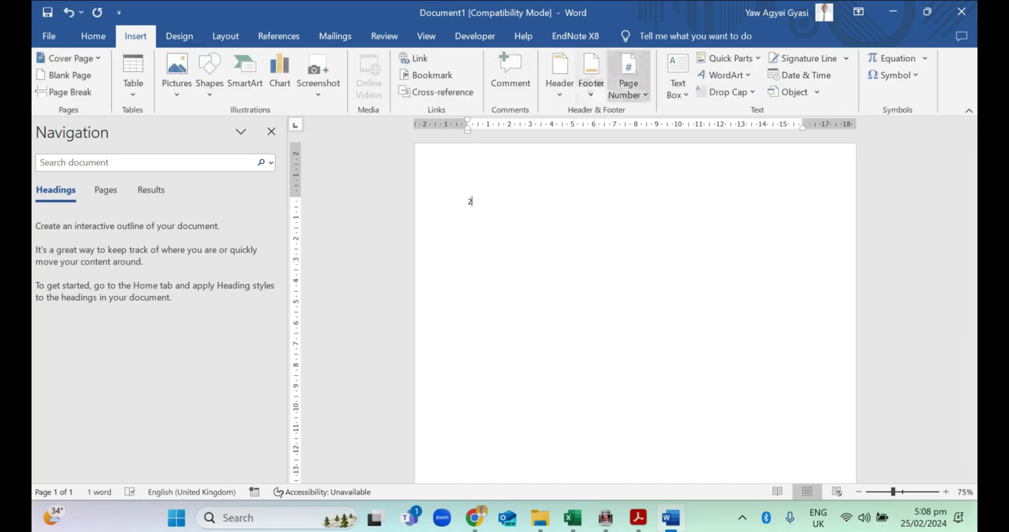
pyautogui.click(894, 75)
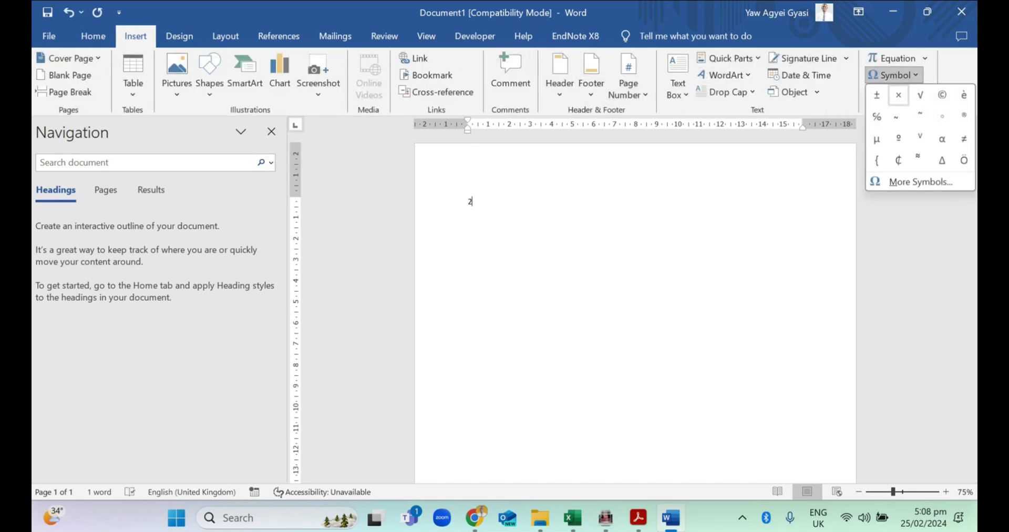
pyautogui.click(899, 94)
pyautogui.write('10')
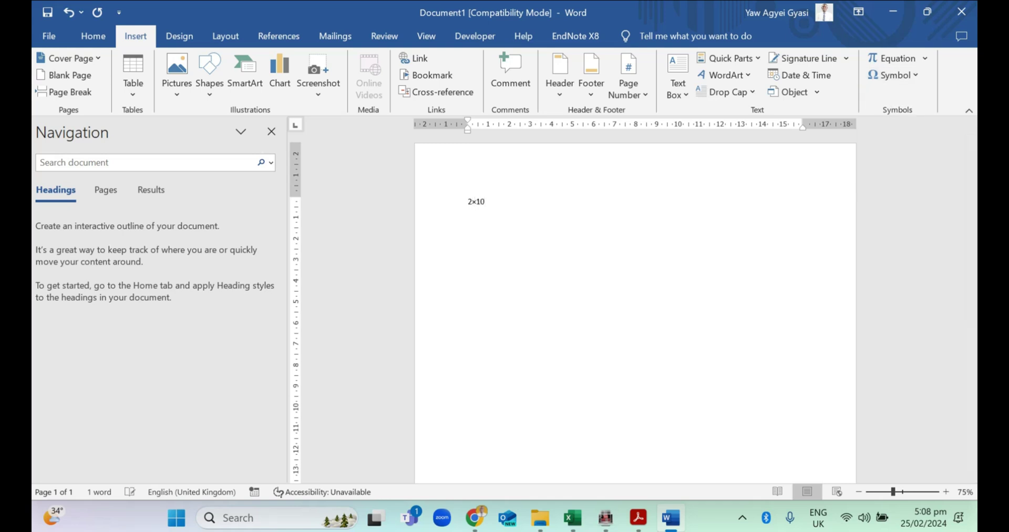
pyautogui.write('2')
pyautogui.hotkey('shift', 'Left')
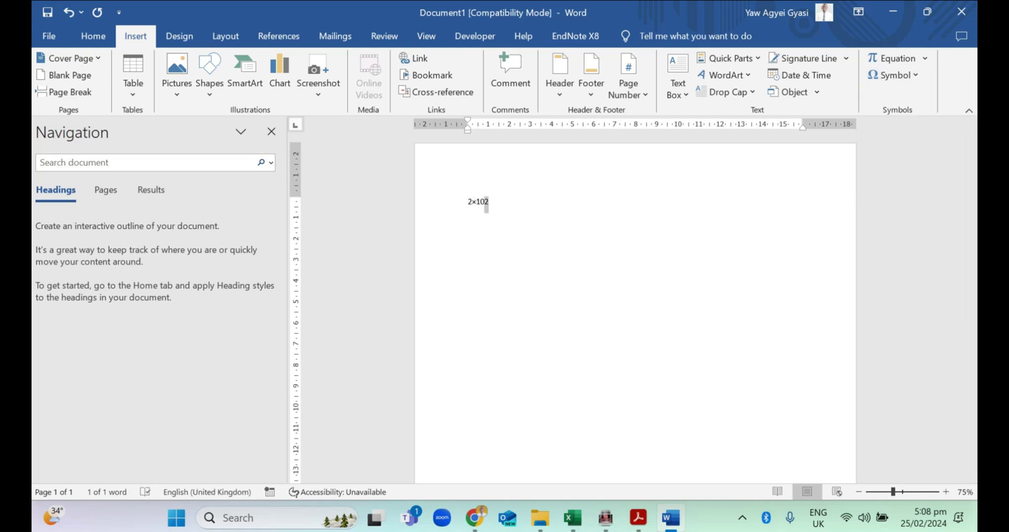
pyautogui.hotkey('ctrl', 'shift', '=')
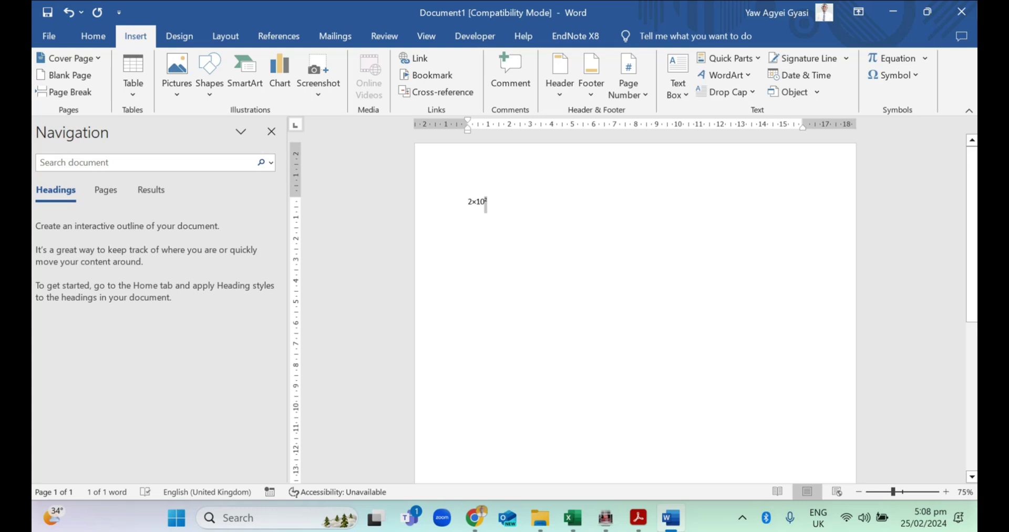
# Enlarge the expression's font, change it to 2.00×10², and add an empty line above.
pyautogui.hotkey('ctrl', 'a')
pyautogui.hotkey('ctrl', 'shift', '.')
pyautogui.hotkey('ctrl', 'shift', '.')
pyautogui.hotkey('ctrl', 'shift', '.')
pyautogui.hotkey('ctrl', 'shift', '.')
pyautogui.hotkey('ctrl', 'shift', '.')
pyautogui.hotkey('ctrl', 'shift', '.')
pyautogui.hotkey('ctrl', 'shift', '.')
pyautogui.hotkey('ctrl', 'shift', '.')
pyautogui.hotkey('ctrl', 'shift', '.')
pyautogui.hotkey('ctrl', 'shift', '.')
pyautogui.hotkey('ctrl', 'shift', '.')
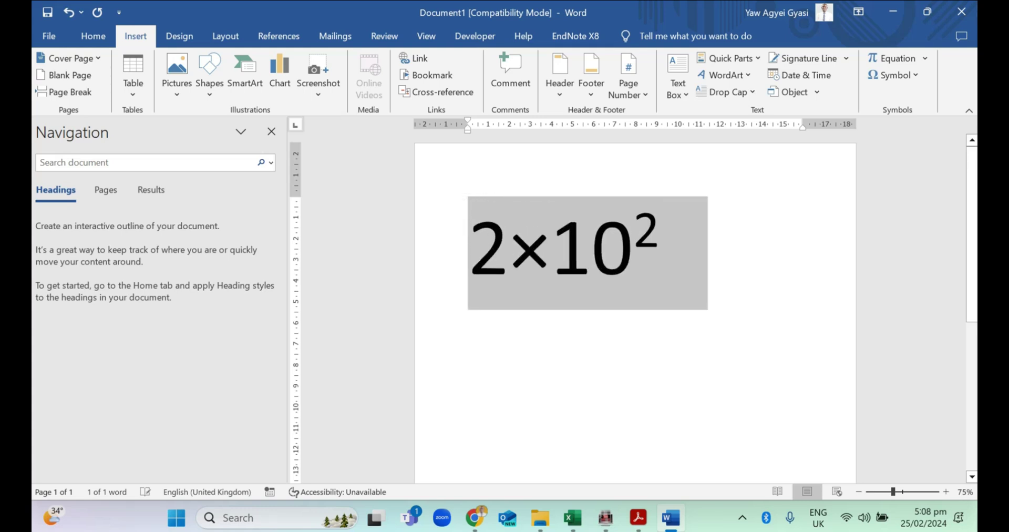
pyautogui.hotkey('ctrl', 'shift', '.')
pyautogui.hotkey('ctrl', 'shift', ',')
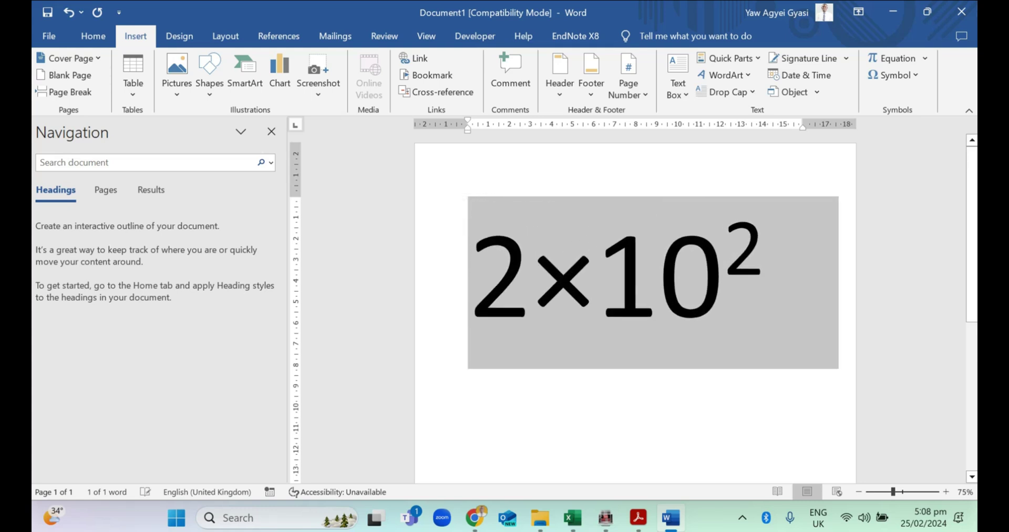
pyautogui.hotkey('ctrl', 'shift', ',')
pyautogui.hotkey('ctrl', 'shift', ',')
pyautogui.hotkey('ctrl', 'shift', ',')
pyautogui.hotkey('ctrl', 'shift', ',')
pyautogui.click(513, 251)
pyautogui.write('.00')
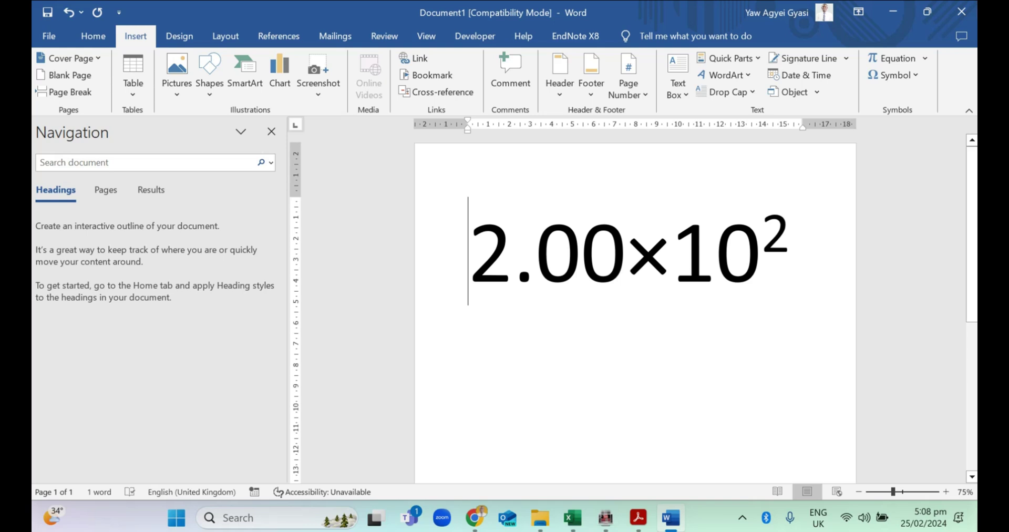
pyautogui.press('Return')
pyautogui.press('Up')
# Type 2.00E+02 on the empty top line, checking the PDF for the value.
pyautogui.write('2.00')
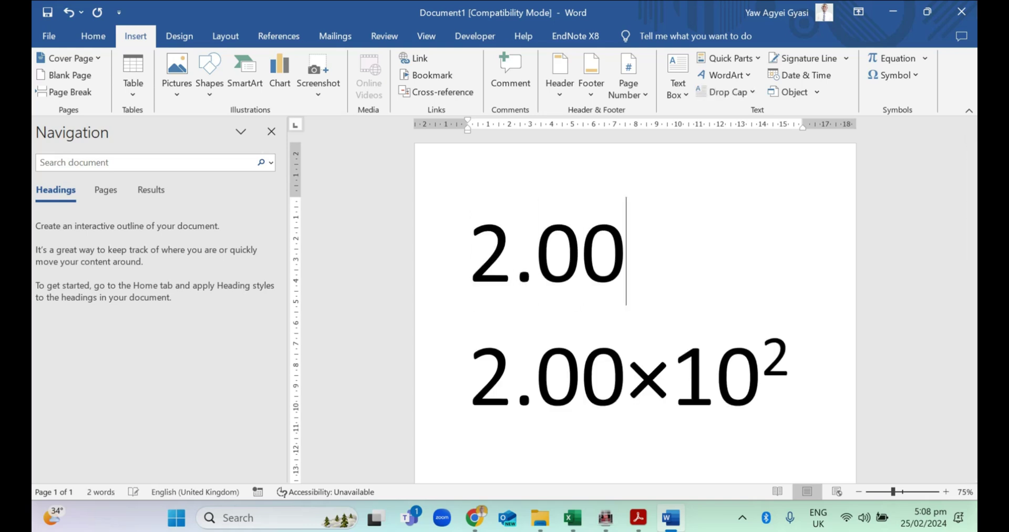
pyautogui.hotkey('alt', 'Tab')
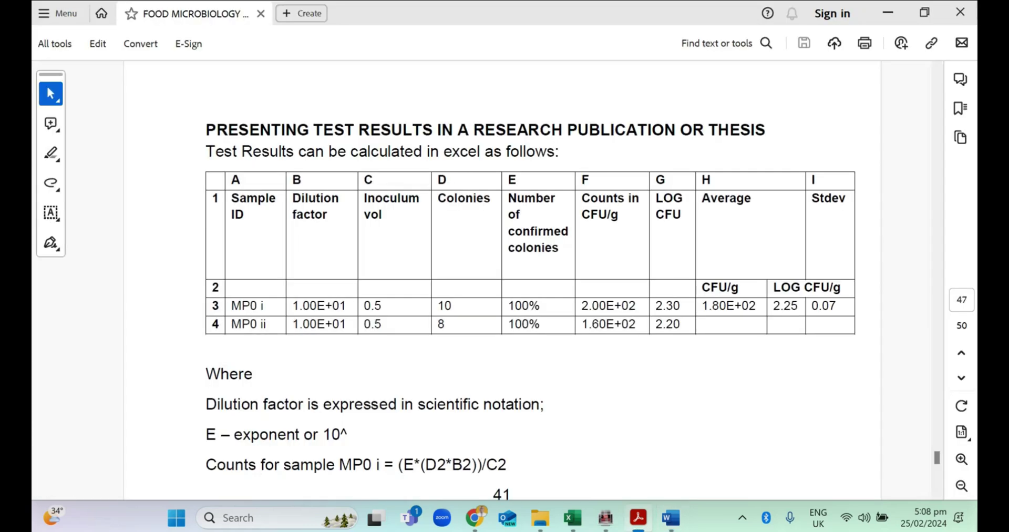
pyautogui.hotkey('alt', 'Tab')
pyautogui.write('3')
pyautogui.press('BackSpace')
pyautogui.write('E+')
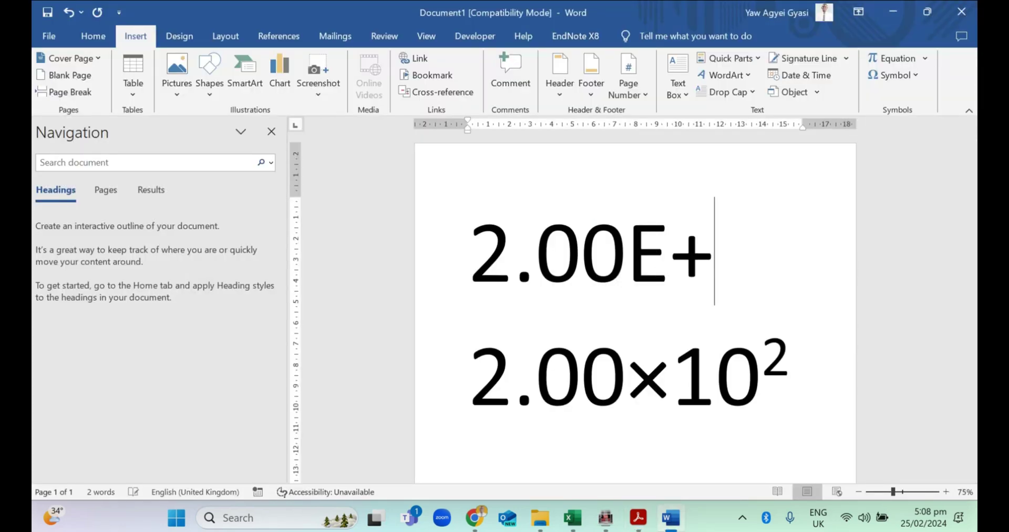
pyautogui.write('02')
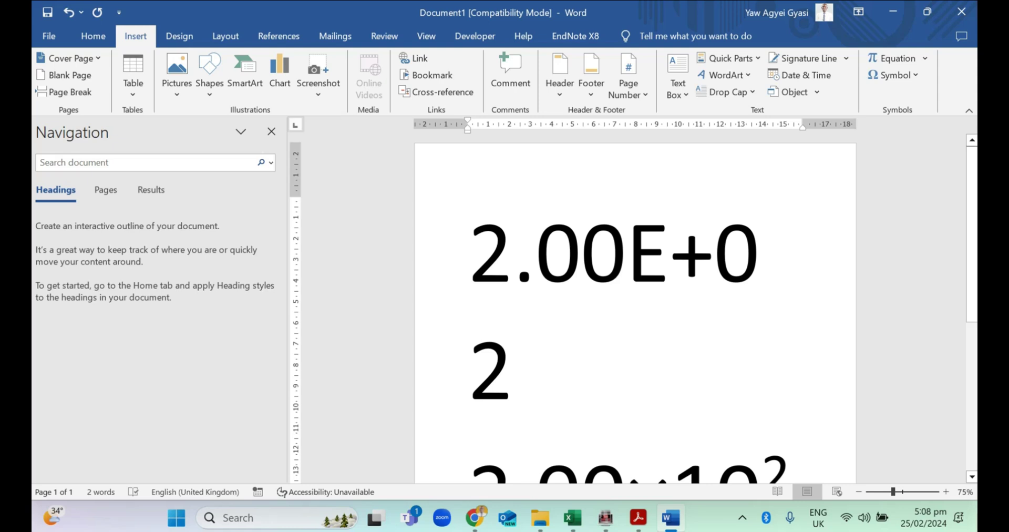
# Shrink the 2.00E+02 line's font to fit one line, then return to the Acrobat PDF.
pyautogui.hotkey('ctrl', 'shift', 'Up')
pyautogui.hotkey('ctrl', '[')
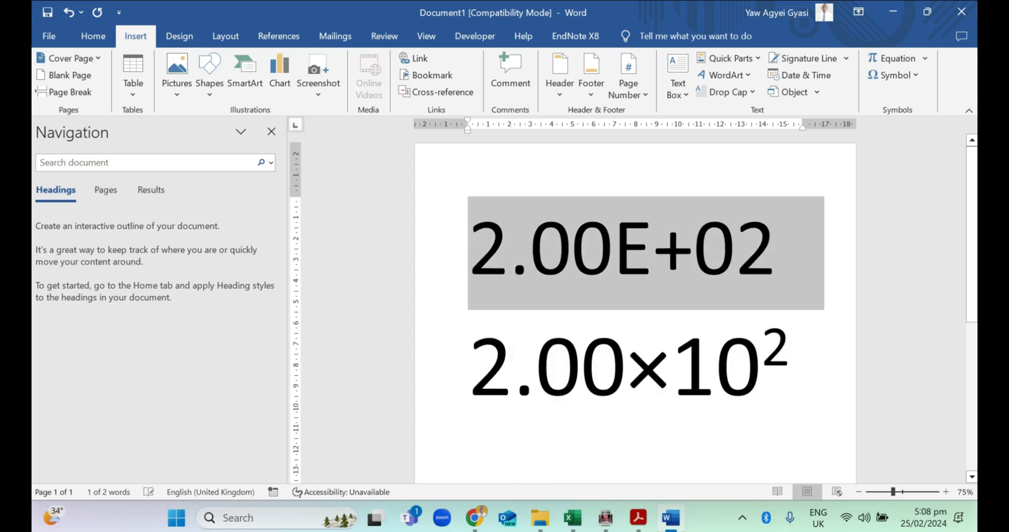
pyautogui.press('Left')
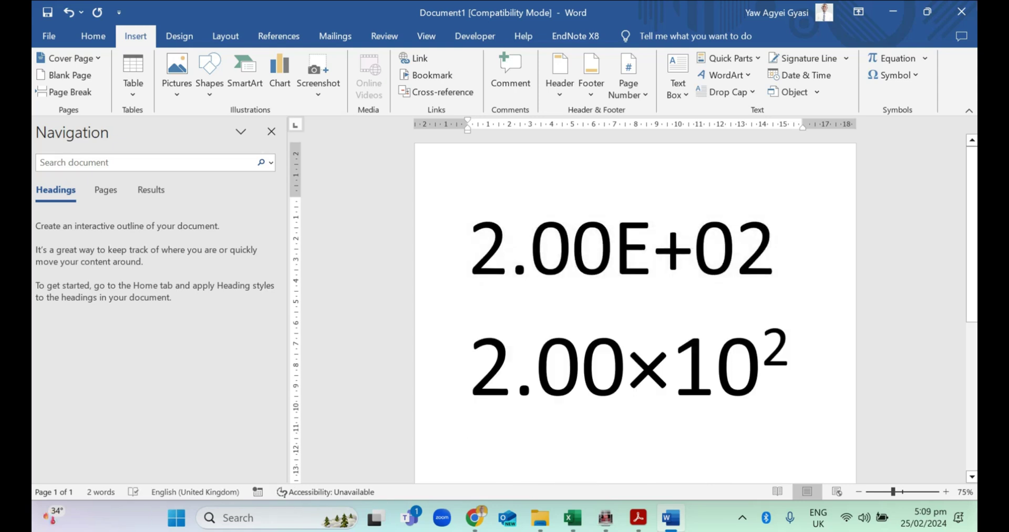
pyautogui.hotkey('ctrl', 'shift', 'Down')
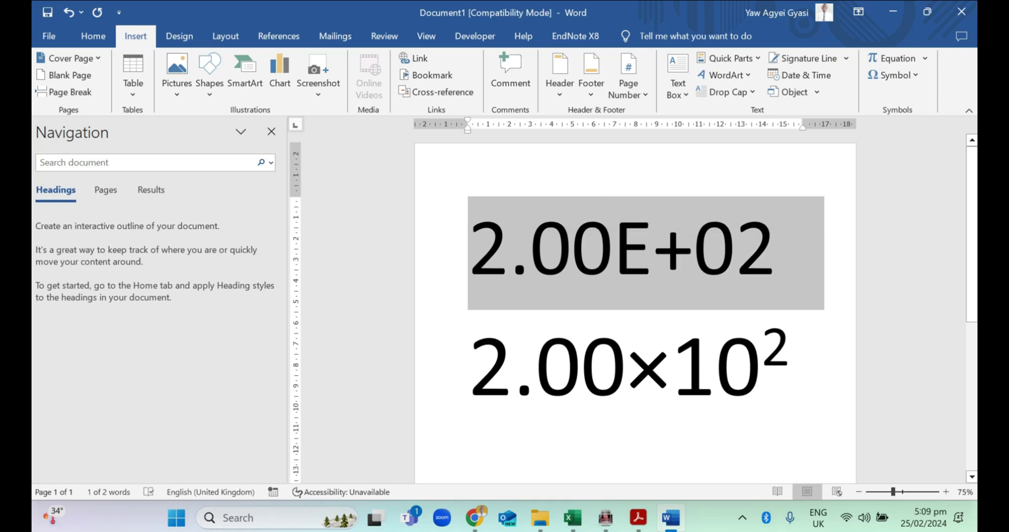
pyautogui.press('Down')
pyautogui.hotkey('ctrl', 'shift', 'Down')
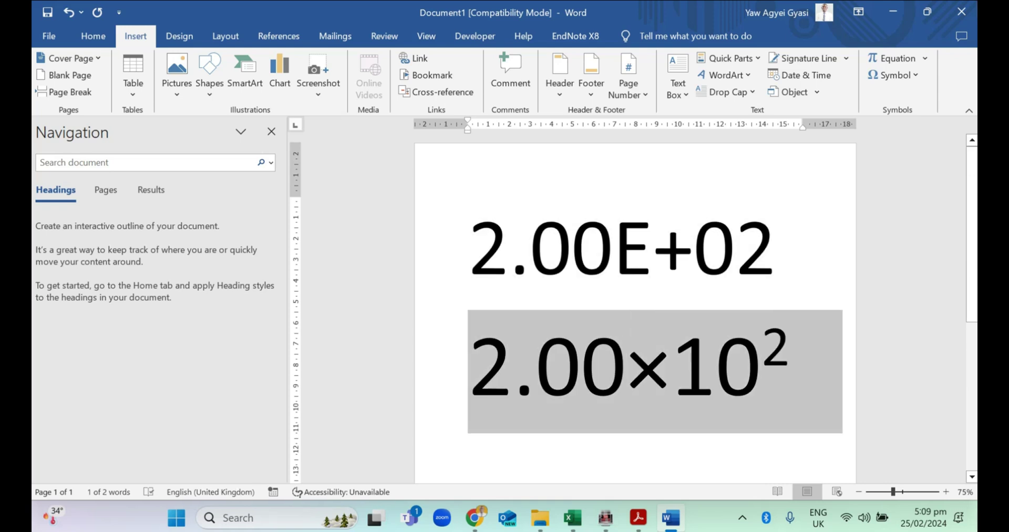
pyautogui.hotkey('alt', 'Tab')
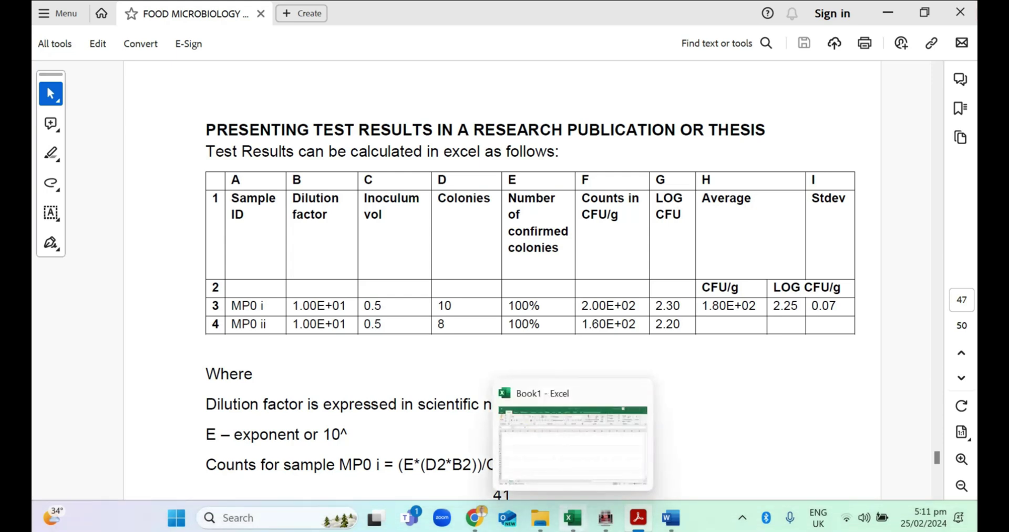
# In the blank Excel workbook, enter headings NO in A1 and DATE OF ANALYSIS in B1.
pyautogui.click(573, 517)
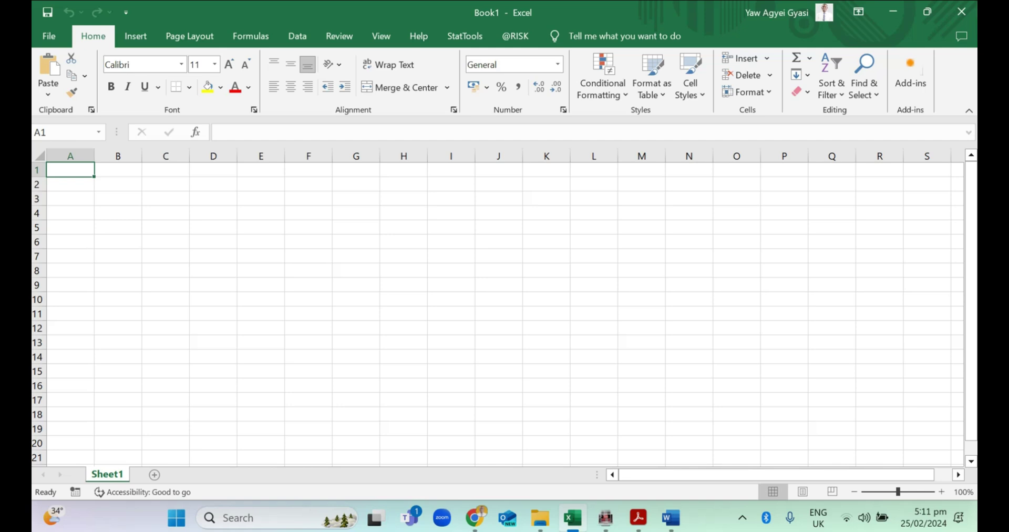
pyautogui.write('n')
pyautogui.press('BackSpace')
pyautogui.write('NO')
pyautogui.press('Return')
pyautogui.click(70, 170)
pyautogui.click(117, 170)
pyautogui.write('DATE')
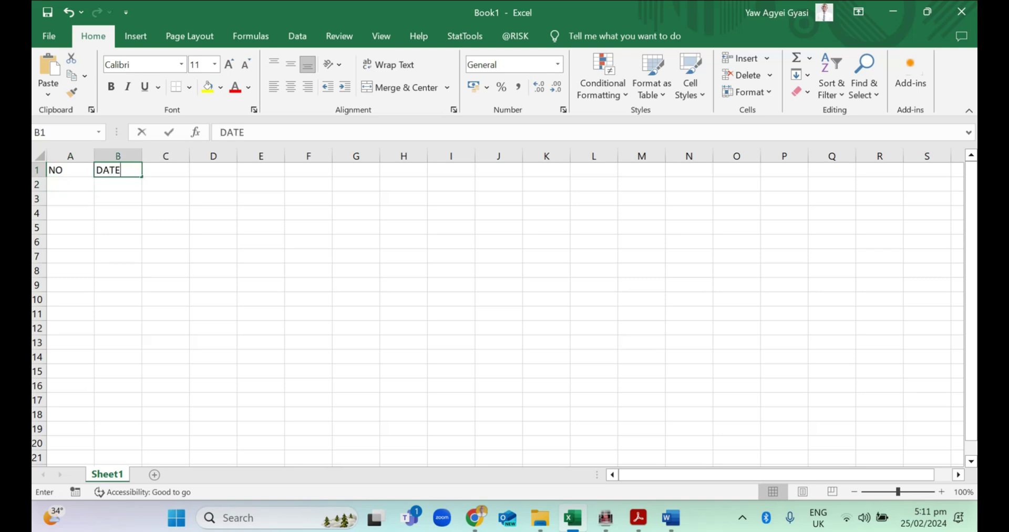
pyautogui.write(' OF')
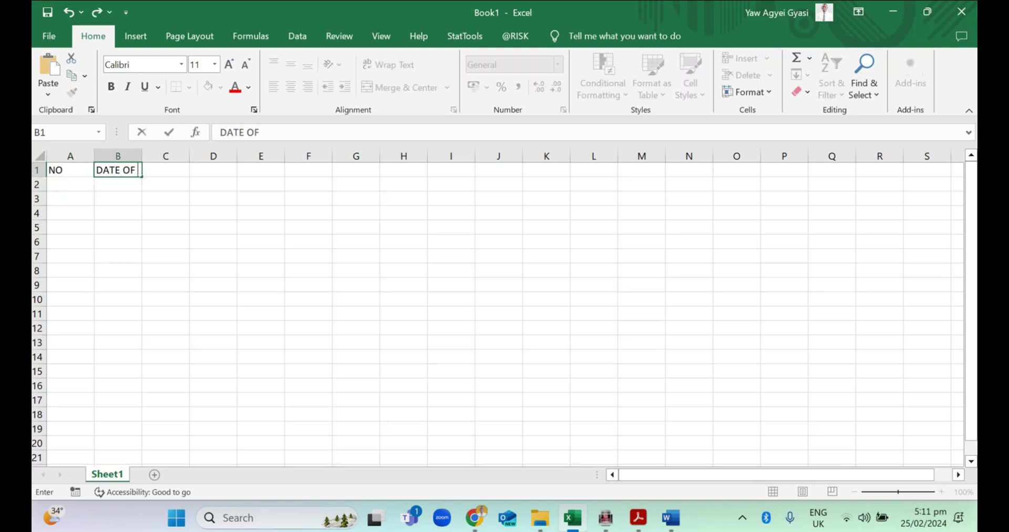
pyautogui.write(' ANALYSIS')
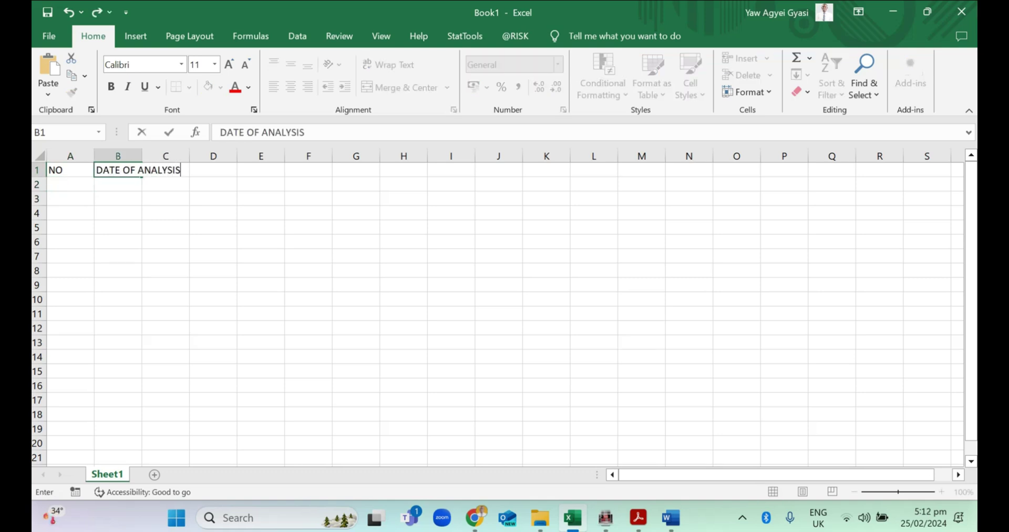
pyautogui.press('Return')
# Enter DATE OF RESULTS in C1, then switch to the PDF results table.
pyautogui.click(118, 169)
pyautogui.click(166, 170)
pyautogui.write('D')
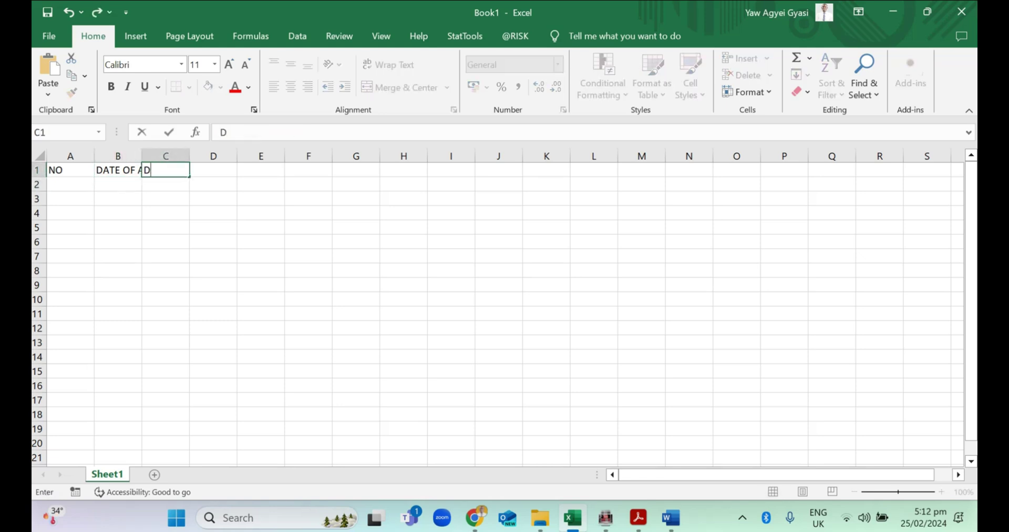
pyautogui.write('ATE OF RE')
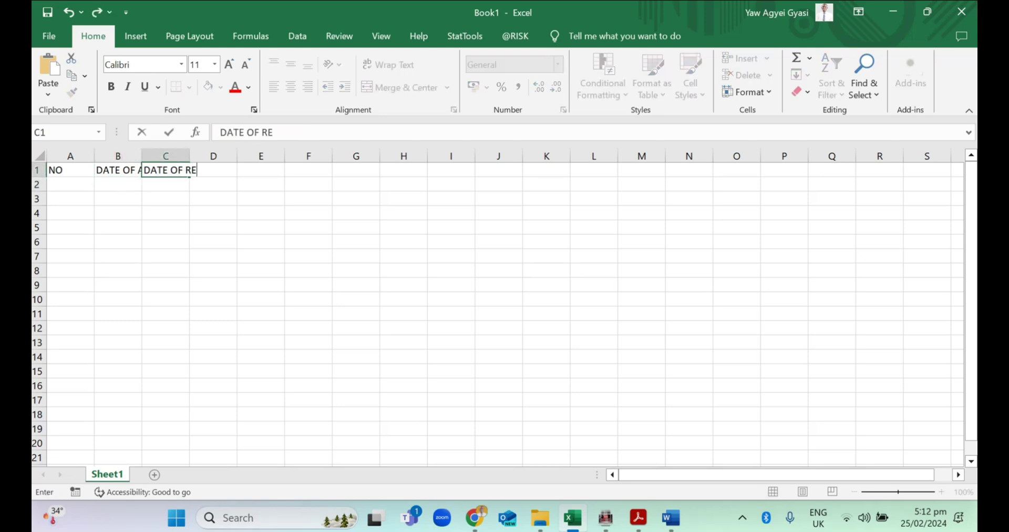
pyautogui.write('SULTS')
pyautogui.press('Return')
pyautogui.click(166, 170)
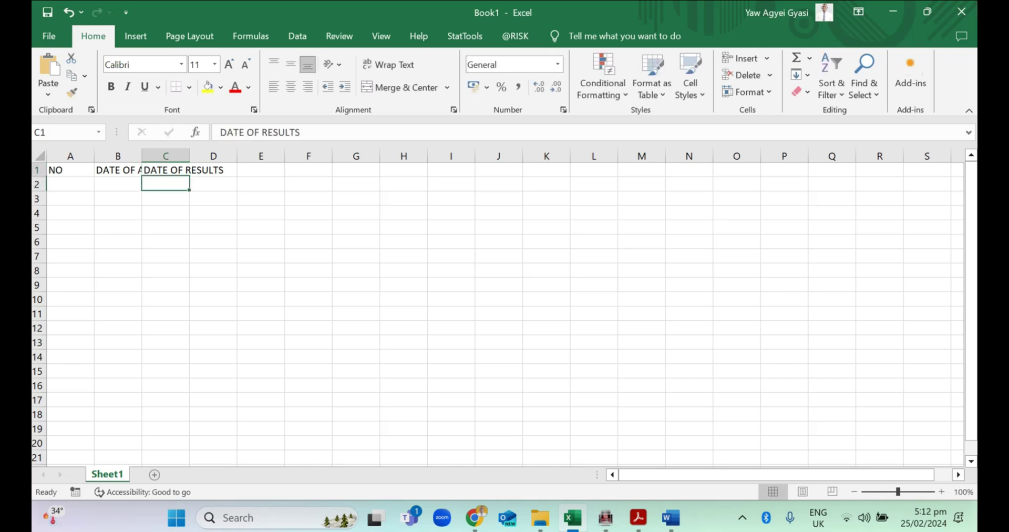
pyautogui.click(212, 170)
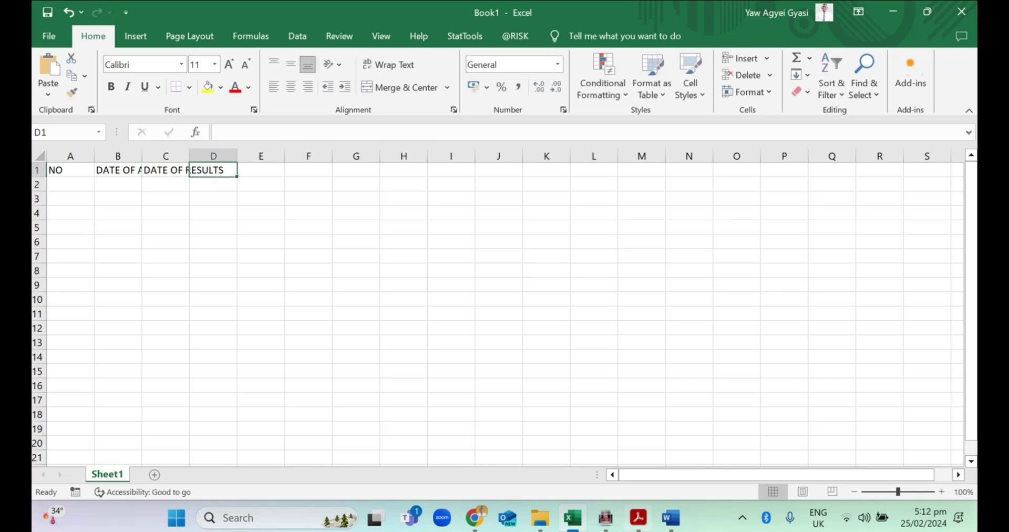
pyautogui.hotkey('alt', 'Tab')
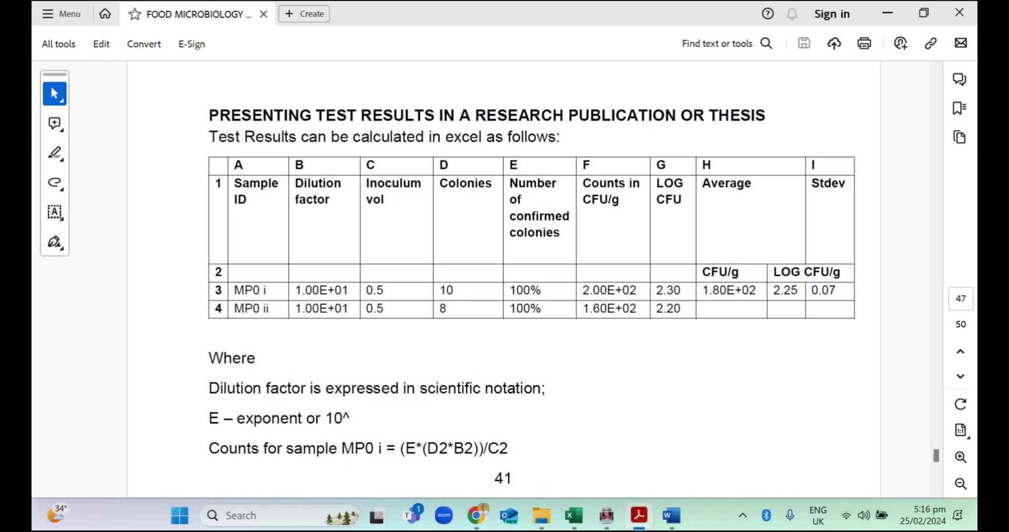
pyautogui.scroll(2, 532, 315)
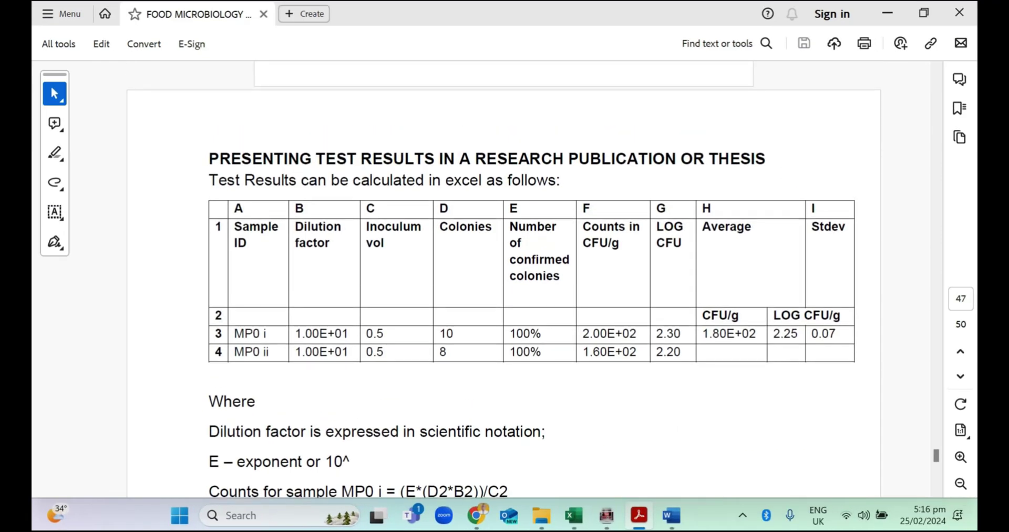
# Back in Excel, review row 2's APC, analysis date and MP0 entries, ending at E2.
pyautogui.hotkey('alt', 'Tab')
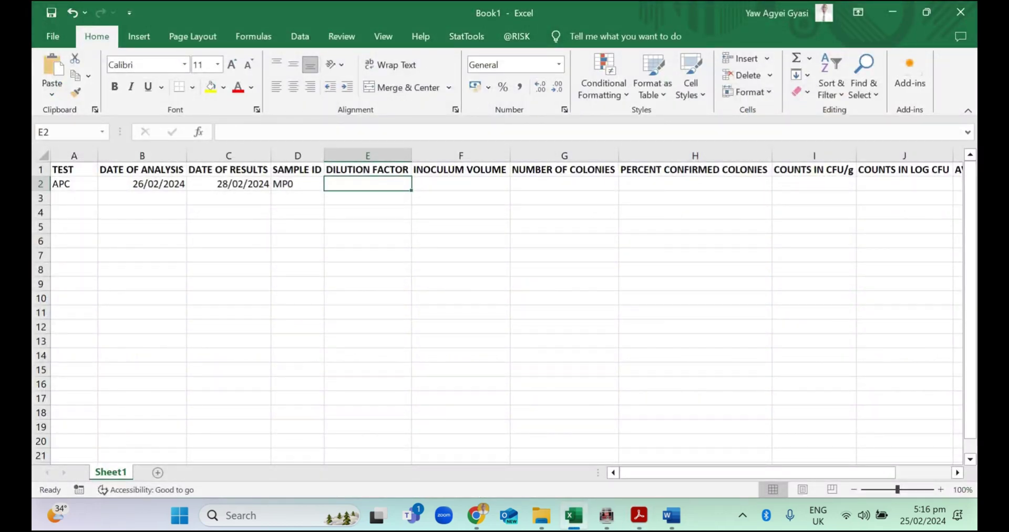
pyautogui.click(73, 183)
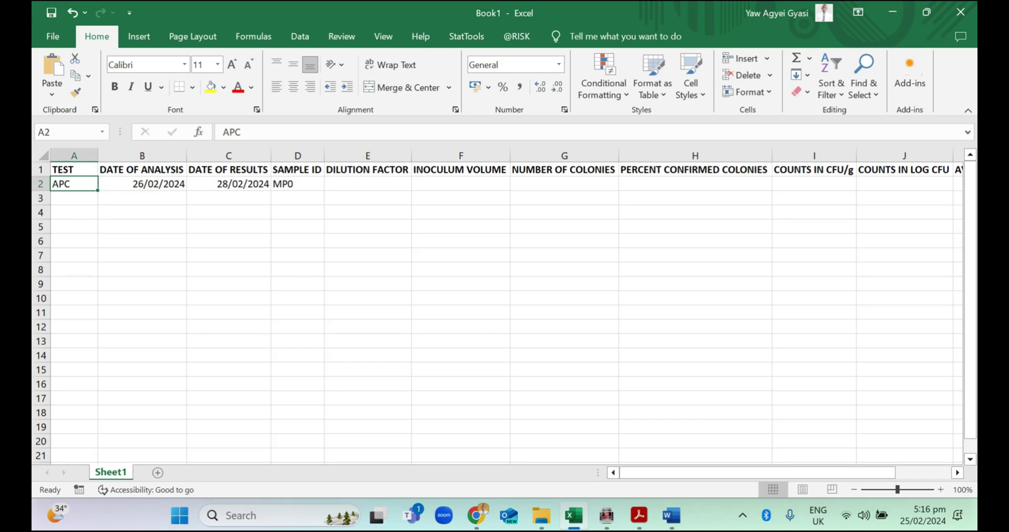
pyautogui.click(142, 183)
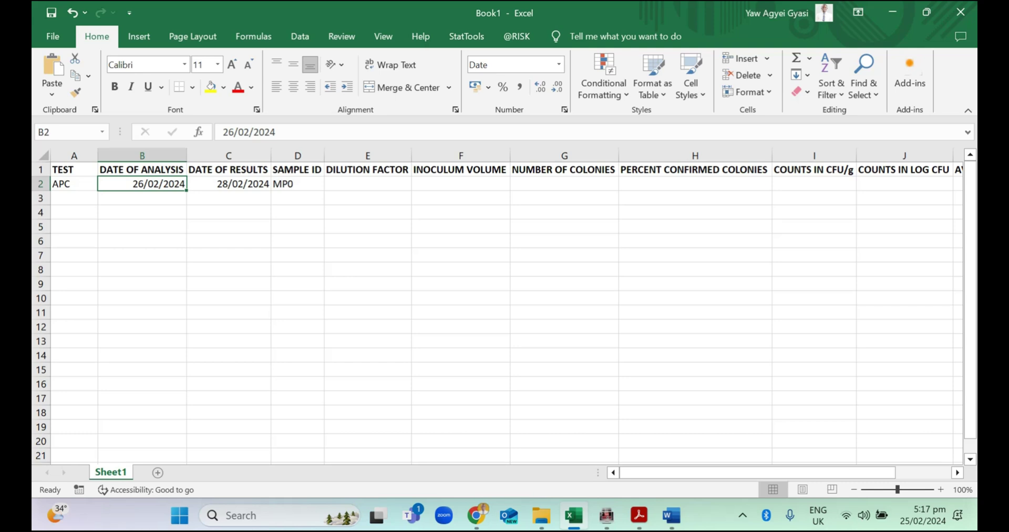
pyautogui.click(298, 184)
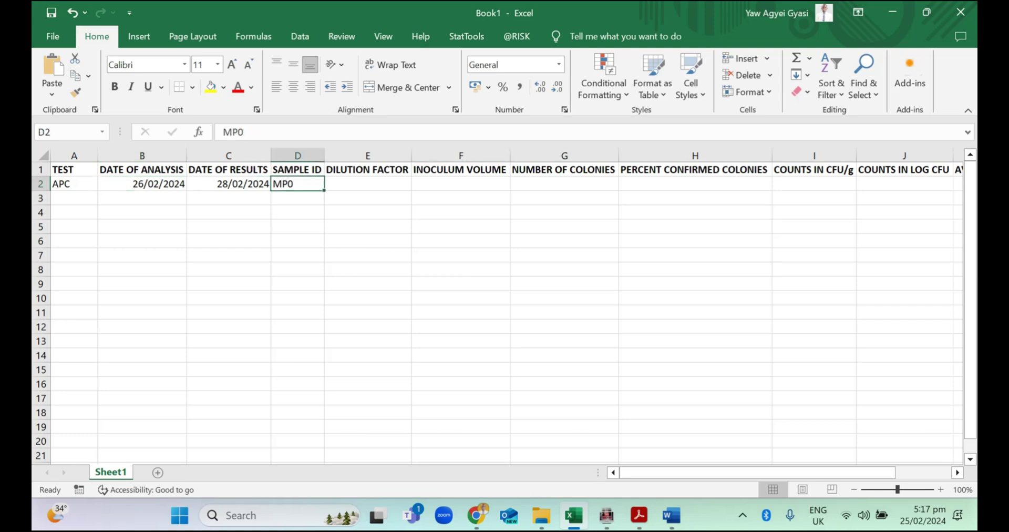
pyautogui.click(368, 184)
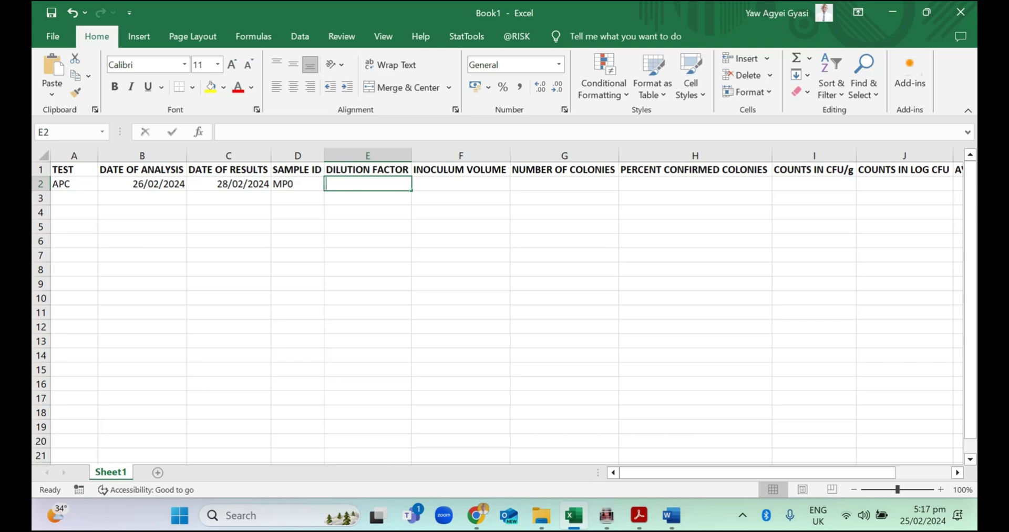
# Enter the dilution factor 1E1 in E2.
pyautogui.write('E1')
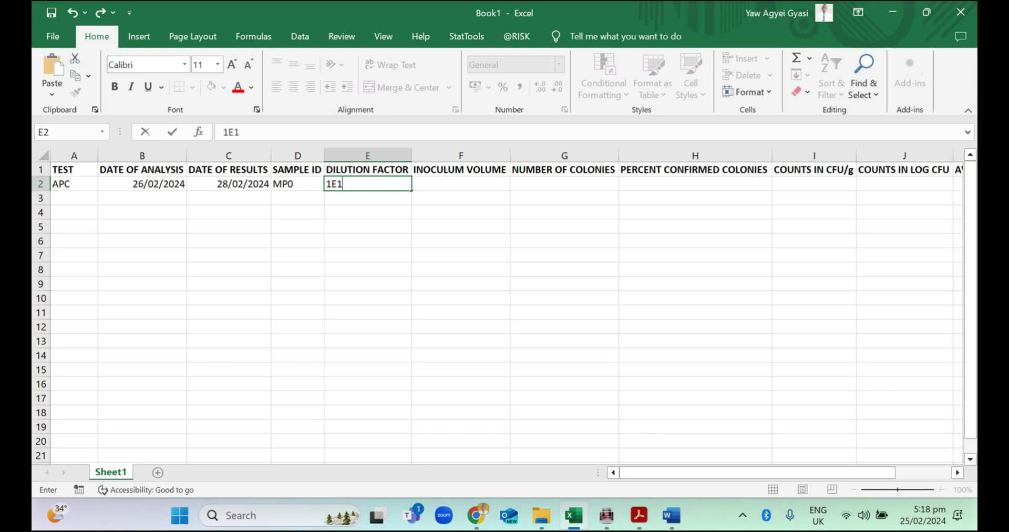
pyautogui.press('Return')
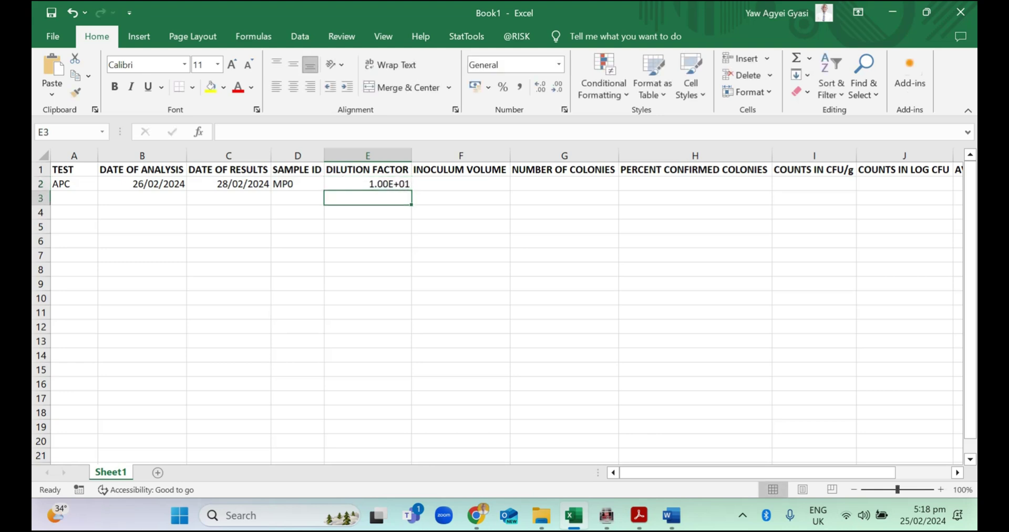
pyautogui.click(367, 184)
pyautogui.write('1E1')
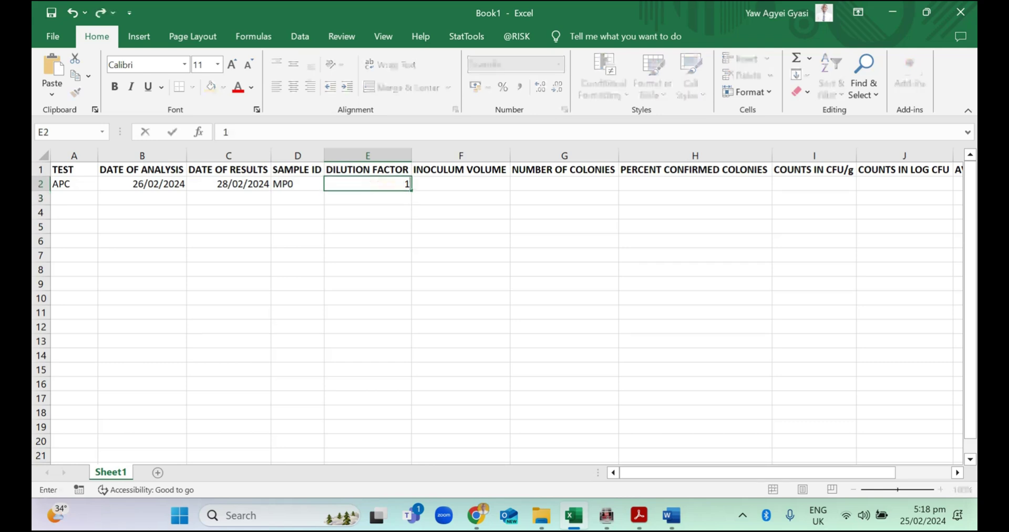
pyautogui.press('Return')
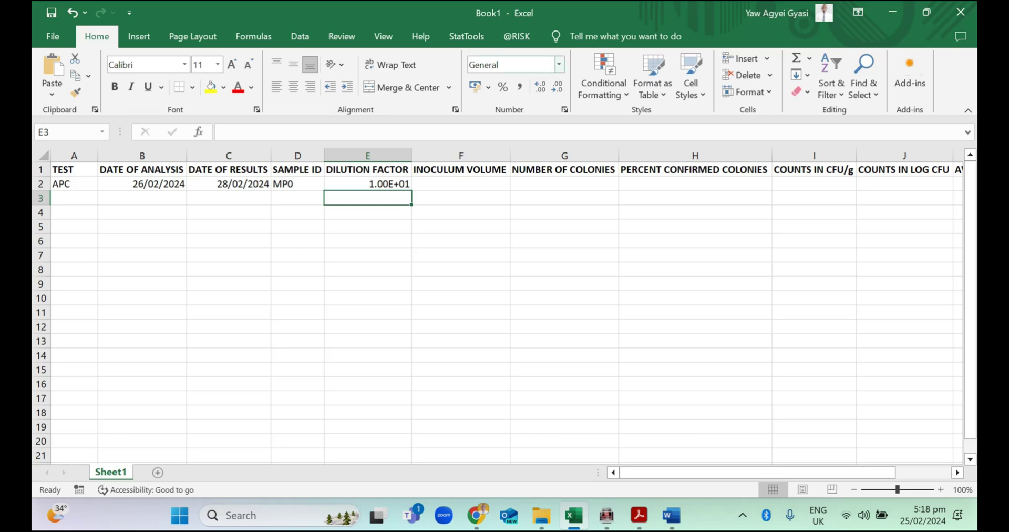
# Format E3 as Scientific and enter dilution factor 10, shown as 1.00E+01.
pyautogui.click(510, 65)
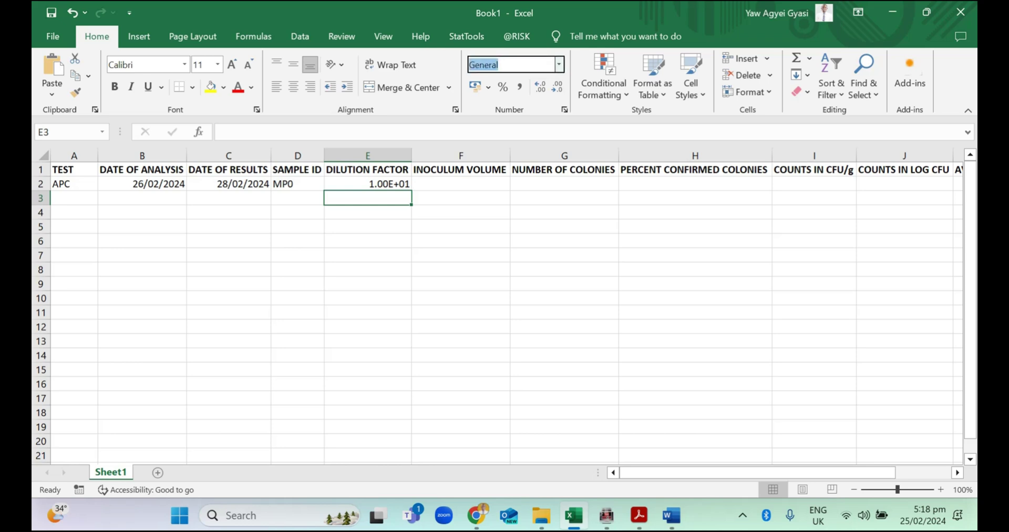
pyautogui.hotkey('alt', 'Down')
pyautogui.scroll(-1, 536, 220)
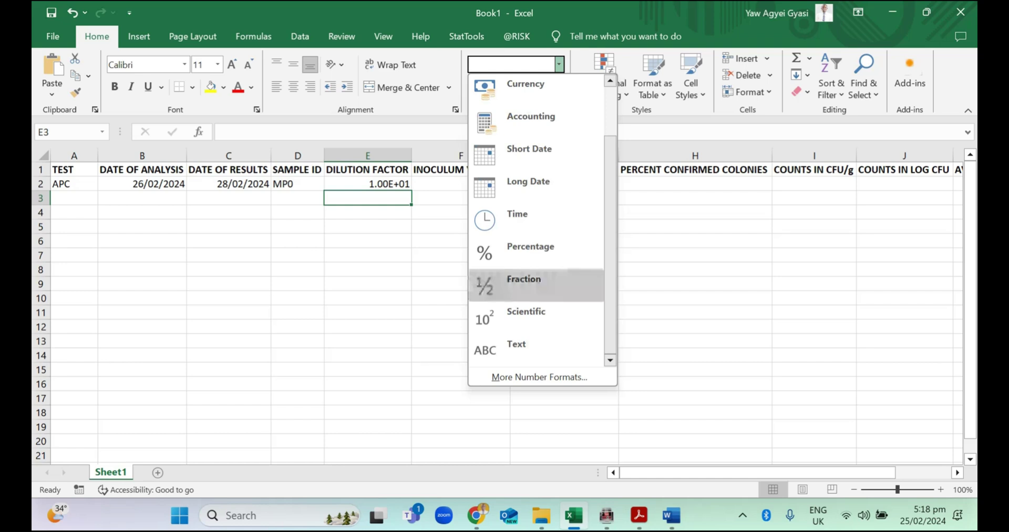
pyautogui.press('Down')
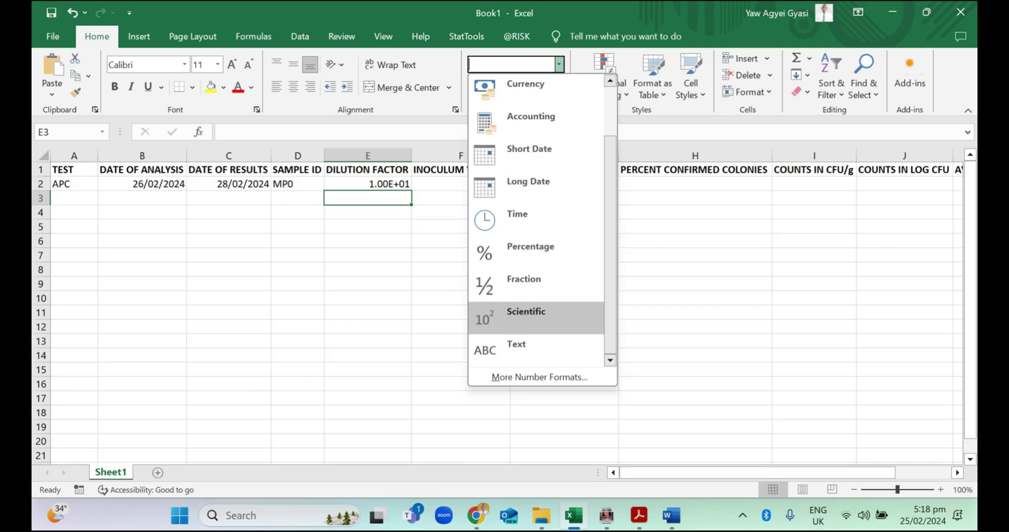
pyautogui.press('Return')
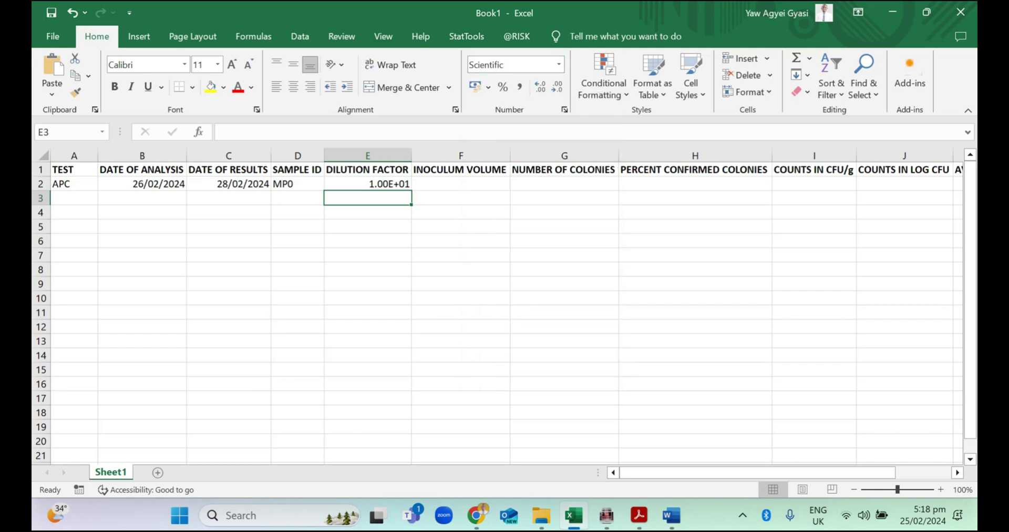
pyautogui.press('Up')
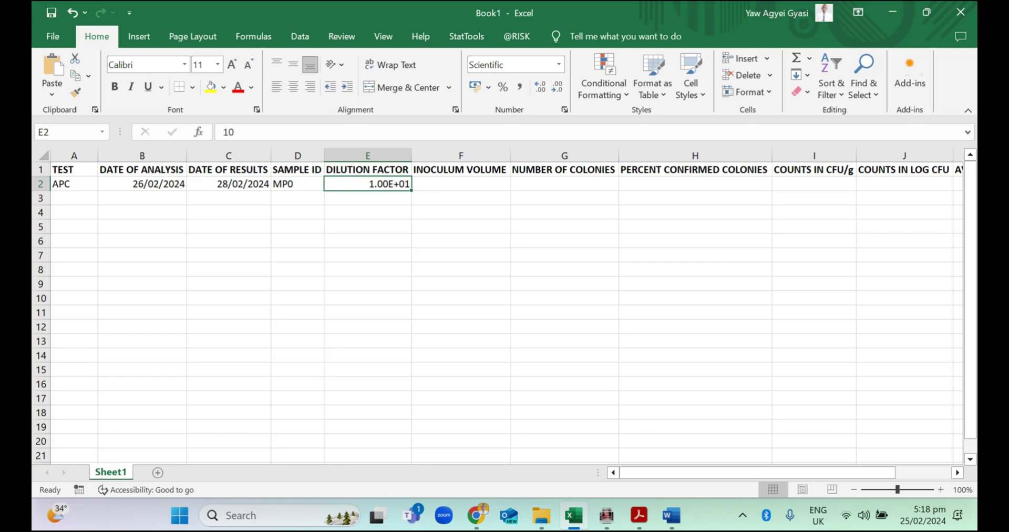
pyautogui.press('Down')
pyautogui.write('1')
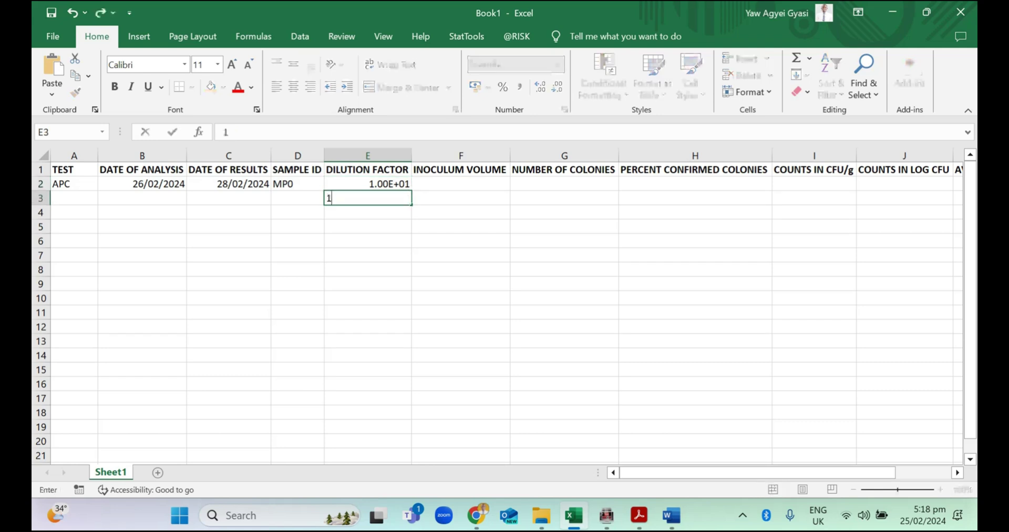
pyautogui.write('.00E+01')
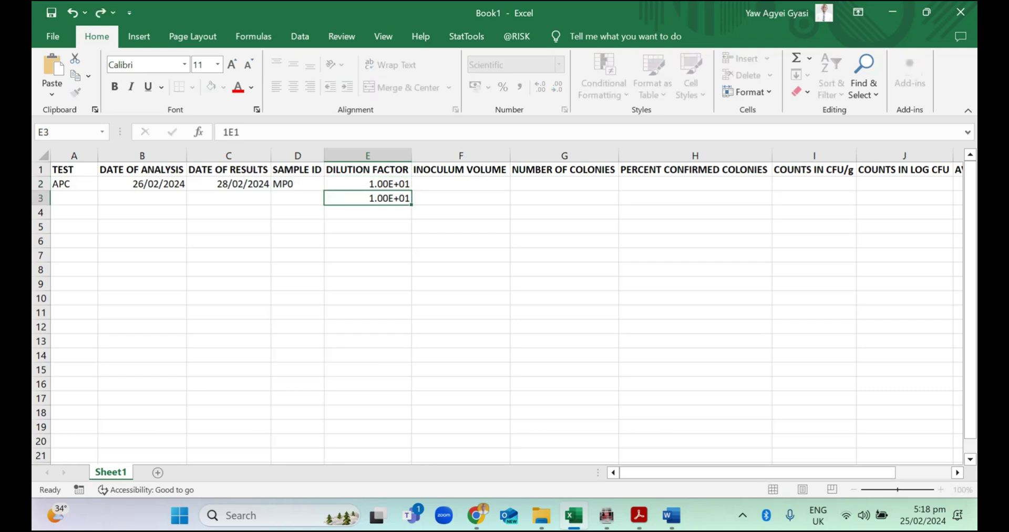
pyautogui.press('Return')
pyautogui.press('Right')
pyautogui.press('Up')
pyautogui.press('Up')
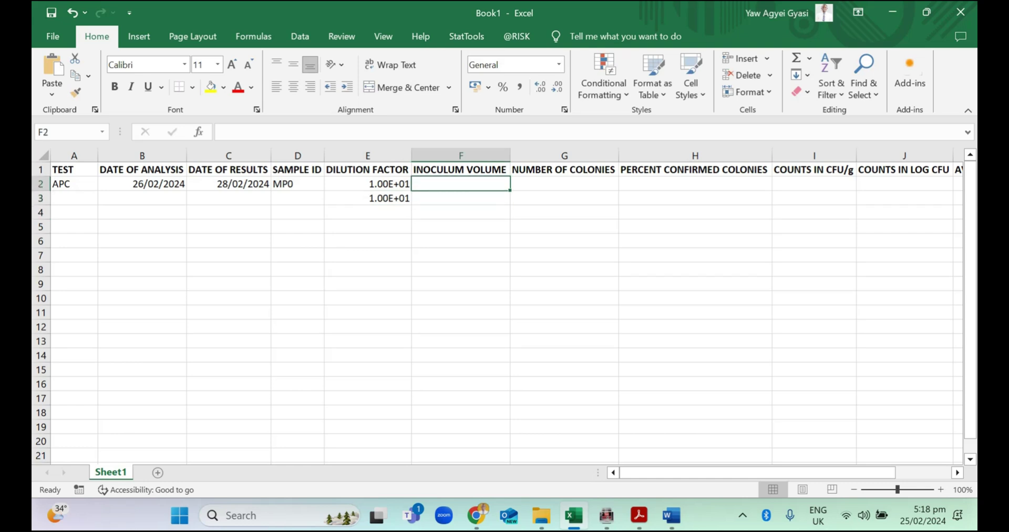
# Enter an inoculum volume of 0.5 in F2 and F3.
pyautogui.write('0.')
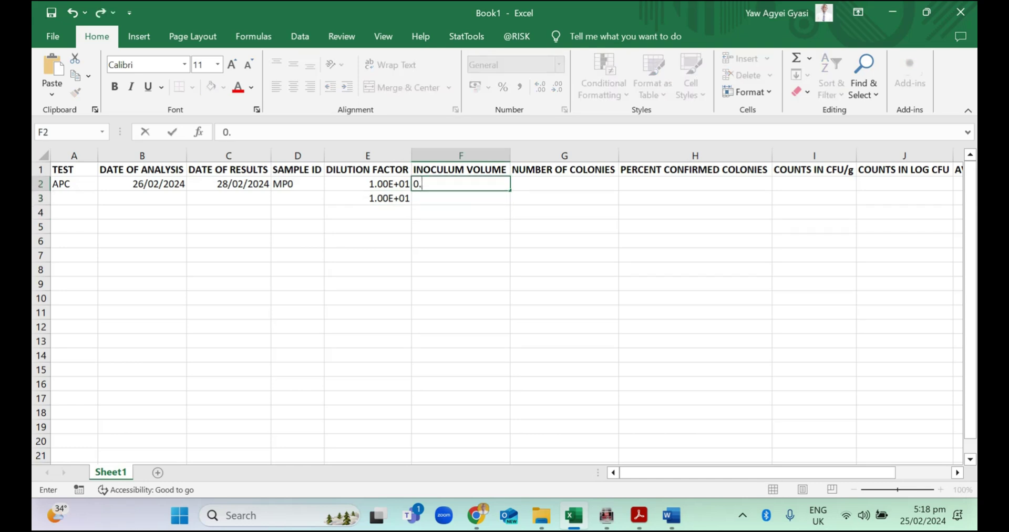
pyautogui.click(368, 227)
pyautogui.press('Up')
pyautogui.press('Up')
pyautogui.click(461, 184)
pyautogui.write('0.5')
pyautogui.press('Return')
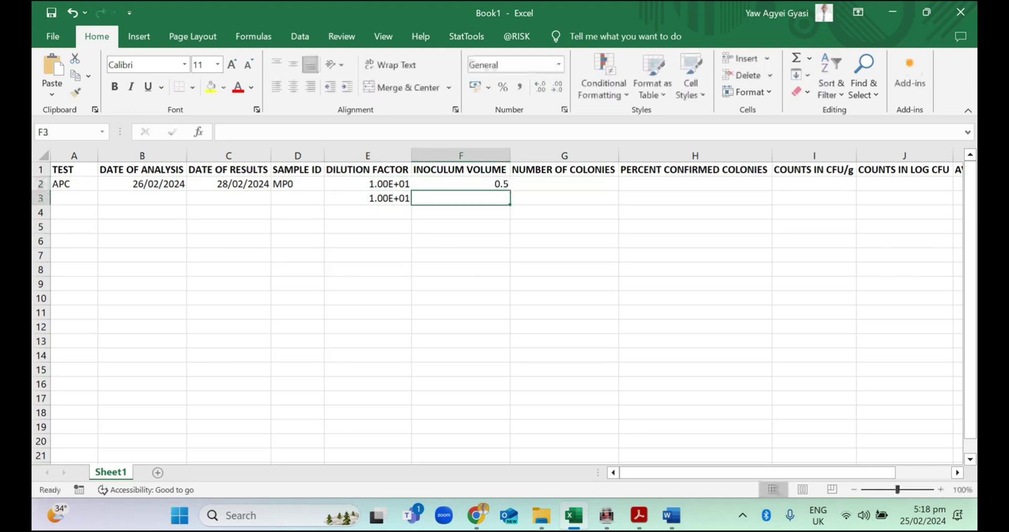
pyautogui.write('0.5')
pyautogui.press('Return')
# Enter colony counts of 10 and 8 for the two plates.
pyautogui.press('Right')
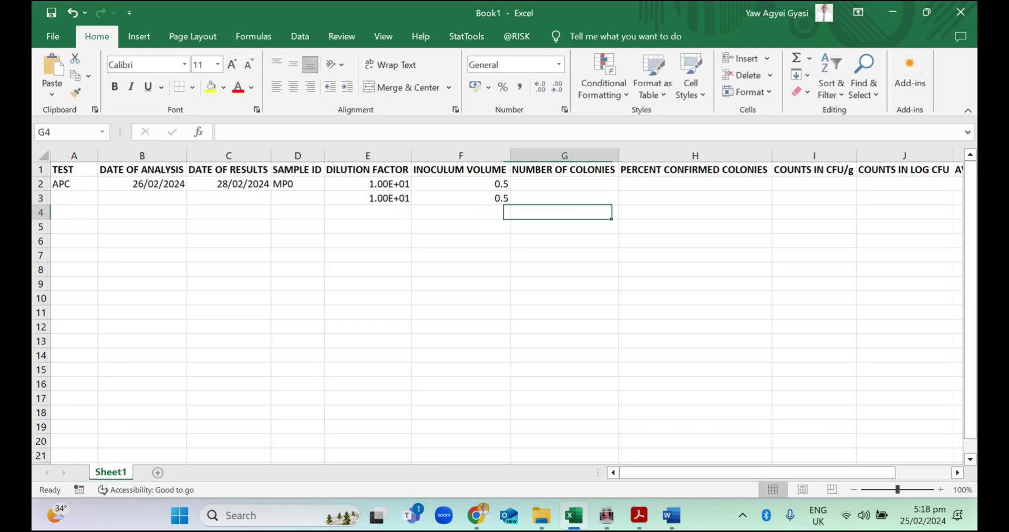
pyautogui.press('Up')
pyautogui.press('Up')
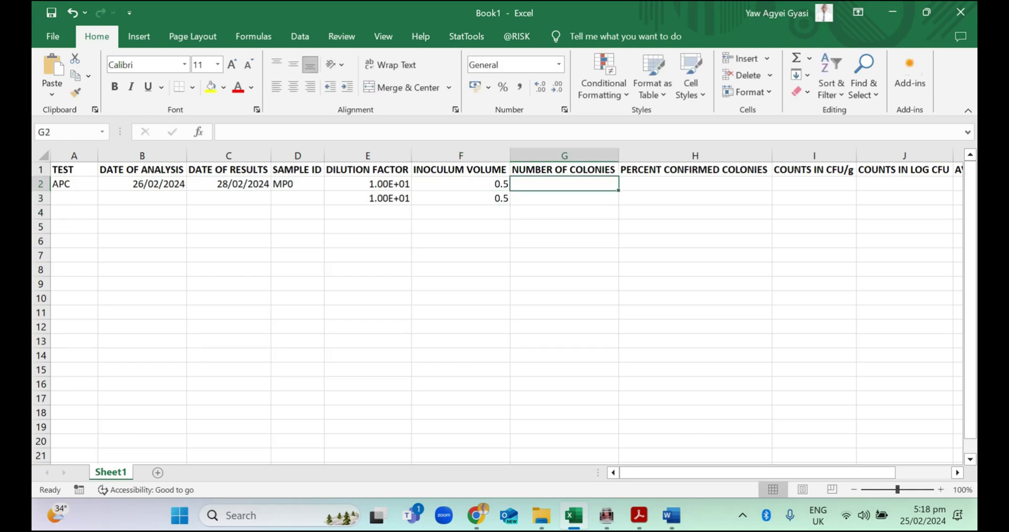
pyautogui.write('10')
pyautogui.press('Return')
pyautogui.write('8')
pyautogui.press('Return')
# Enter 100% percent confirmed colonies in H2 and H3.
pyautogui.press('Right')
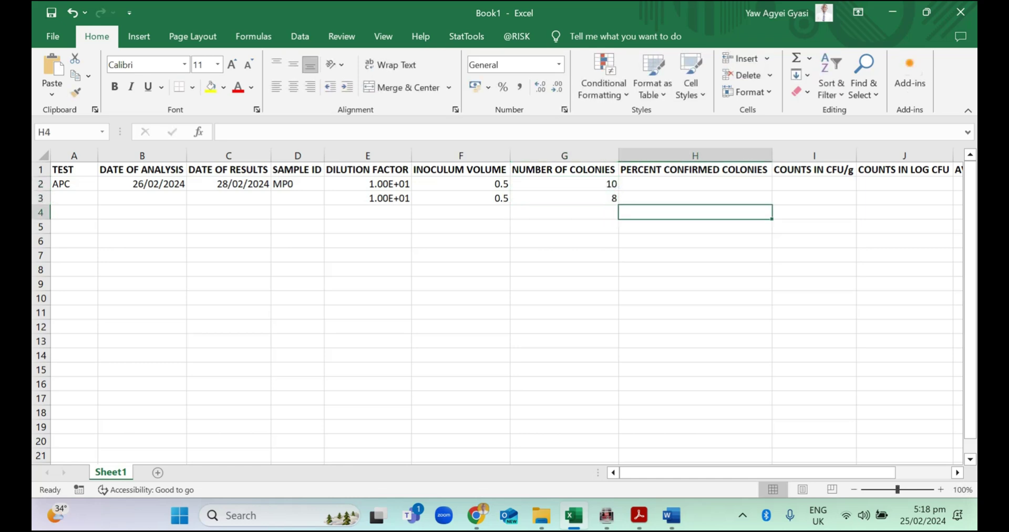
pyautogui.press('Up')
pyautogui.press('Up')
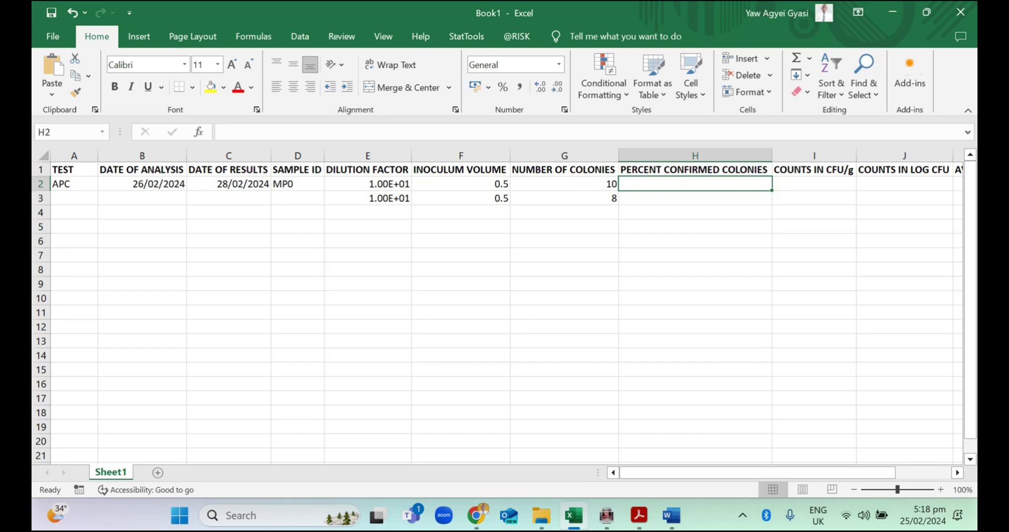
pyautogui.write('100')
pyautogui.press('Return')
pyautogui.press('Up')
pyautogui.press('F2')
pyautogui.write('%')
pyautogui.press('Return')
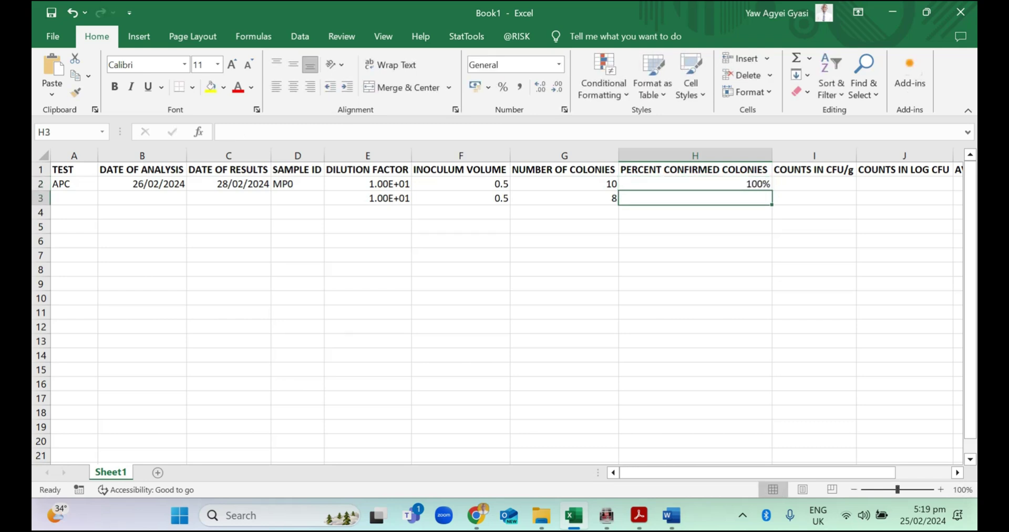
pyautogui.write('100%')
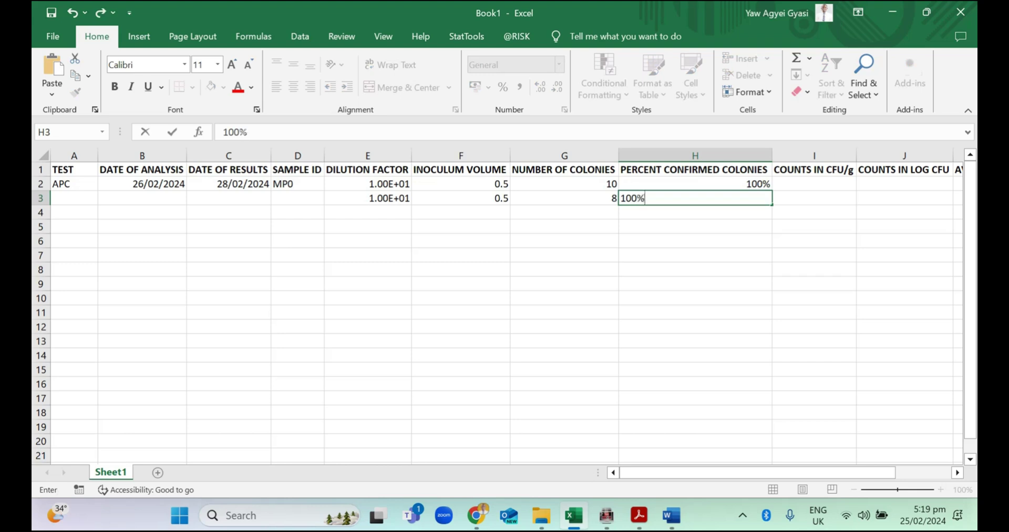
pyautogui.press('Return')
pyautogui.click(814, 213)
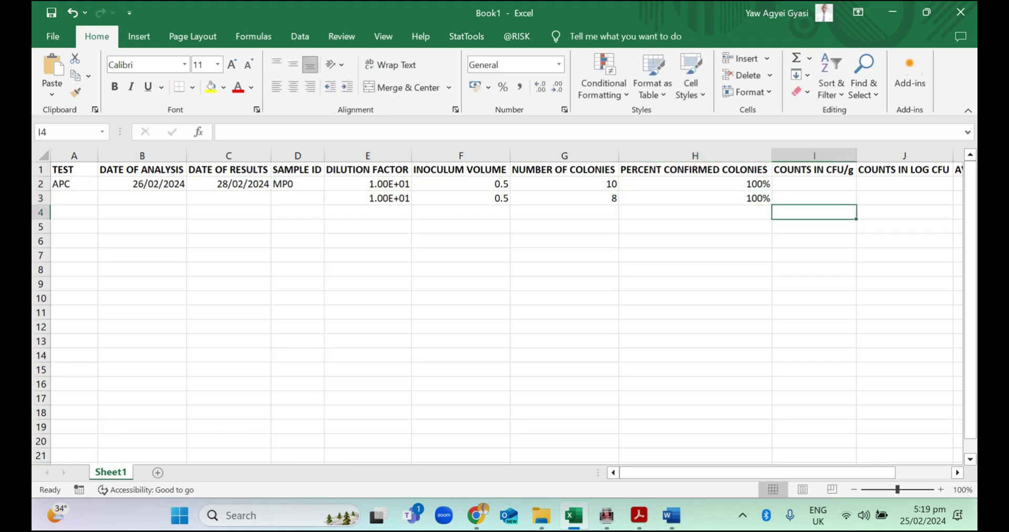
pyautogui.click(695, 212)
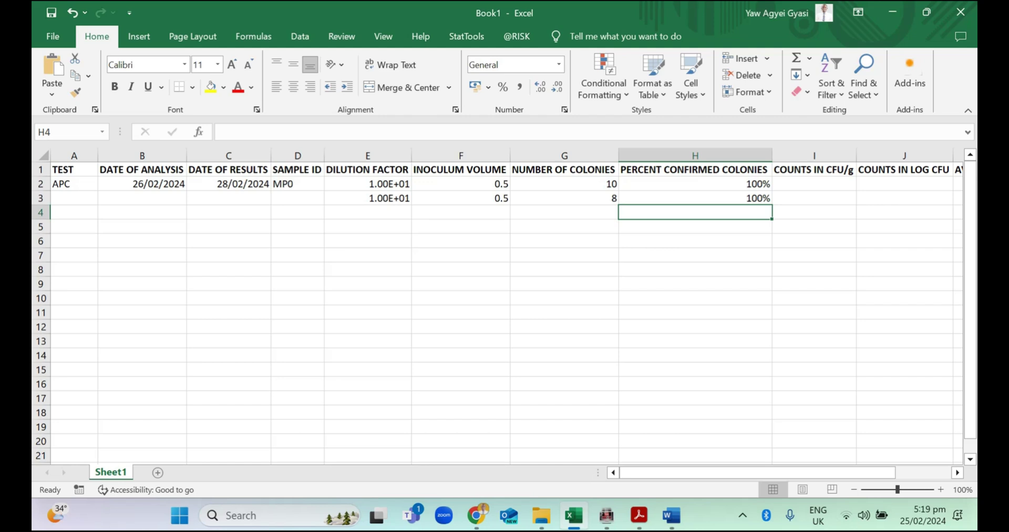
pyautogui.click(695, 198)
pyautogui.click(815, 183)
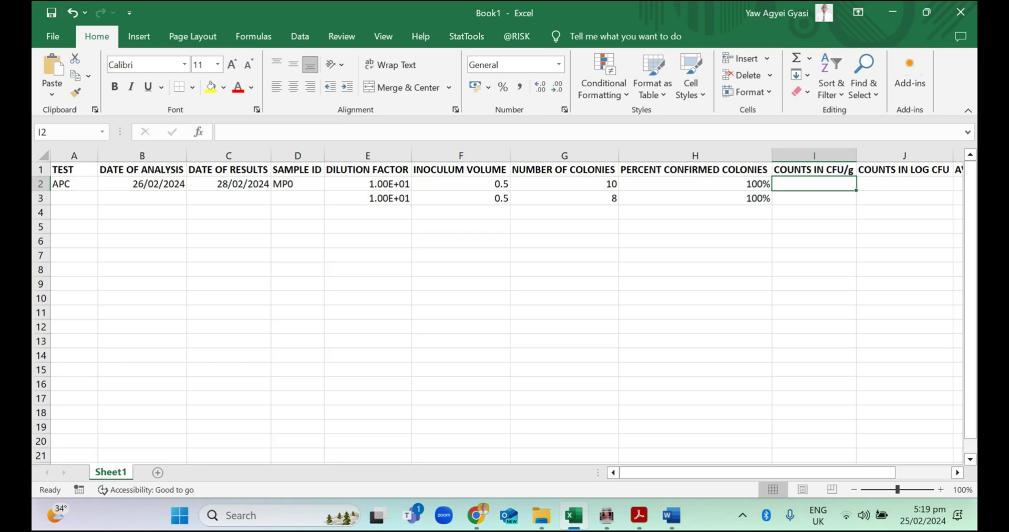
# Enter a starting formula =(E2*G2) in I2, multiplying dilution factor by colonies.
pyautogui.write('=')
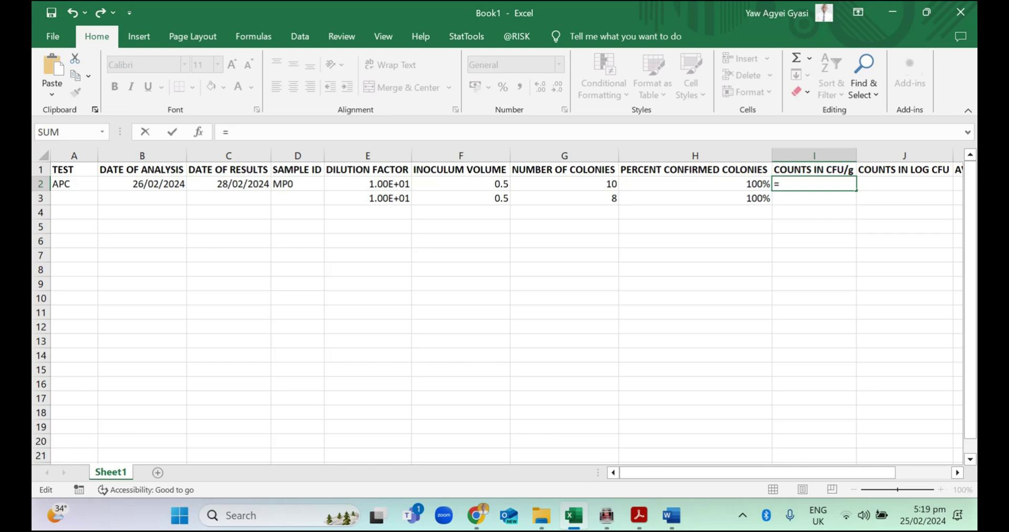
pyautogui.write('(')
pyautogui.click(368, 183)
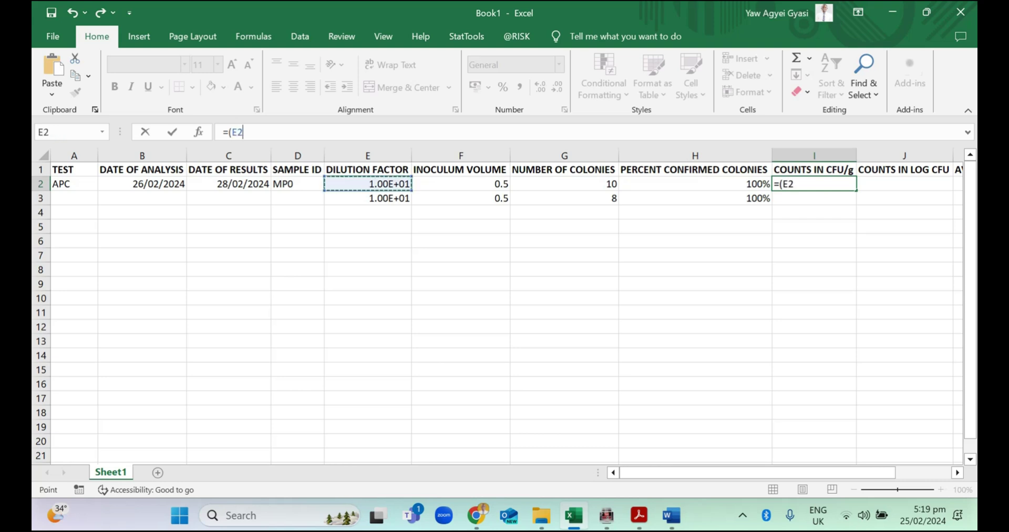
pyautogui.write('*')
pyautogui.click(565, 183)
pyautogui.write(')')
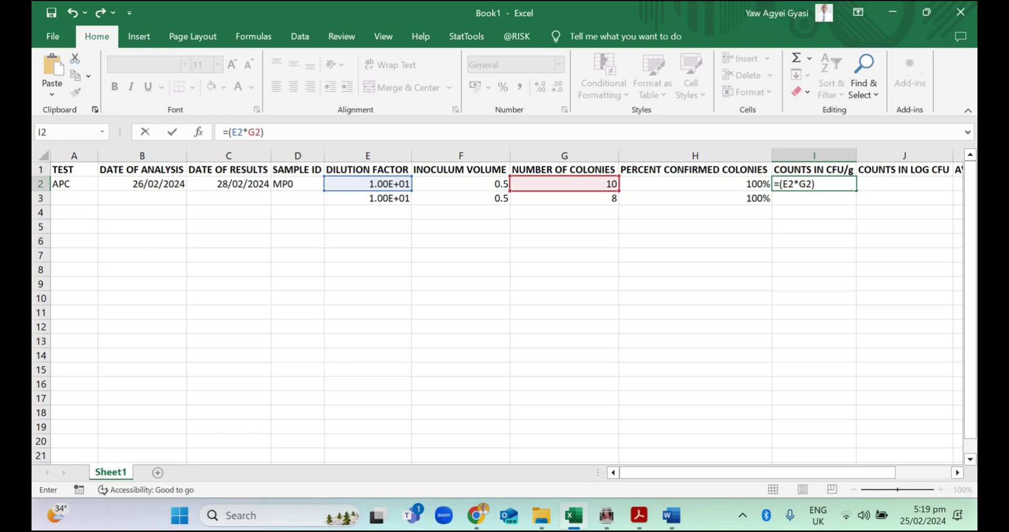
pyautogui.hotkey('ctrl', 'Return')
pyautogui.click(565, 184)
pyautogui.click(814, 184)
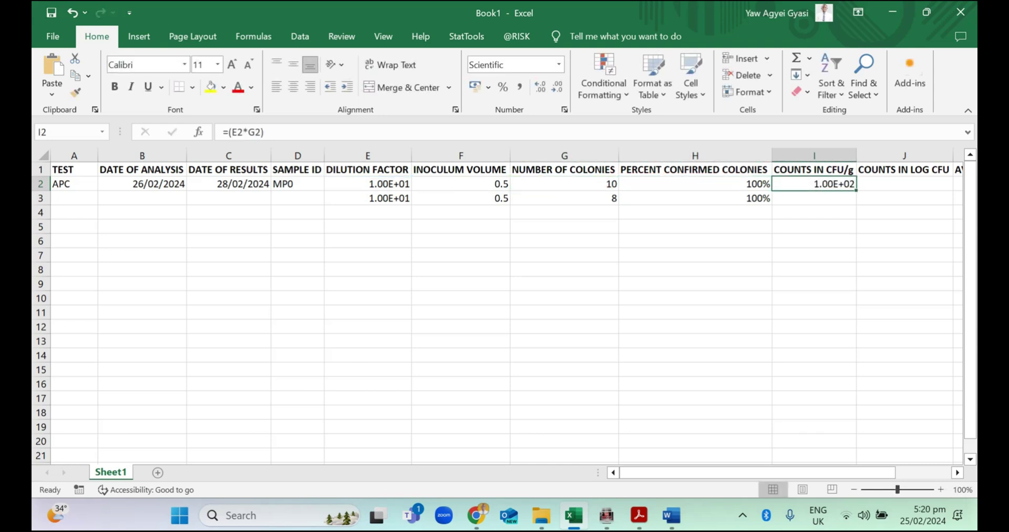
# Edit I2's formula to =H2*(E2*G2)/F2, removing the stray multiplication sign.
pyautogui.click(228, 131)
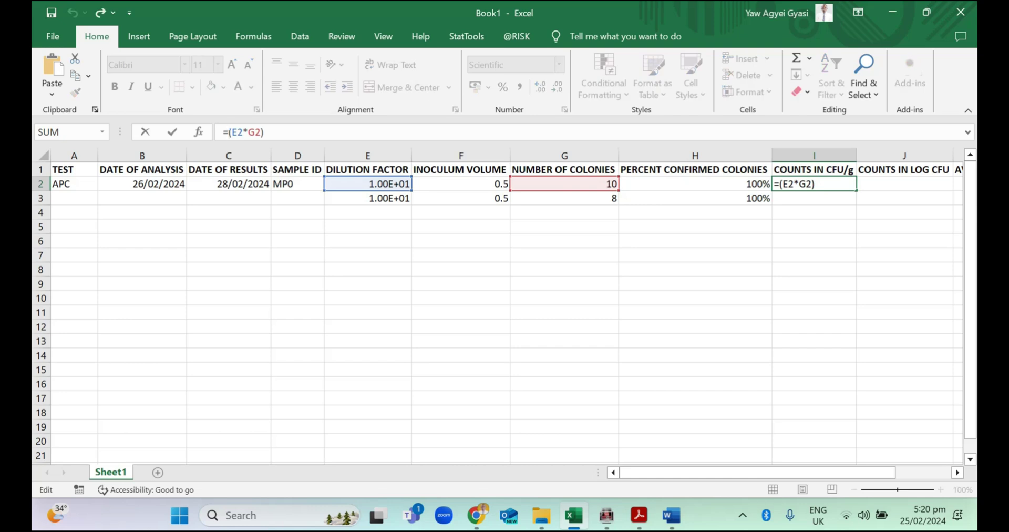
pyautogui.write('*')
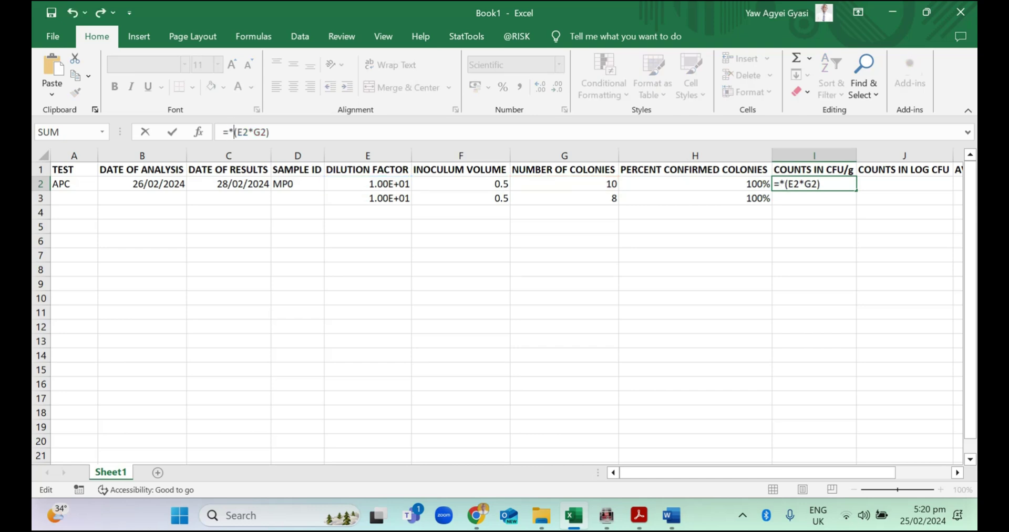
pyautogui.press('F2')
pyautogui.press('Left')
pyautogui.hotkey('ctrl', 'z')
pyautogui.press('BackSpace')
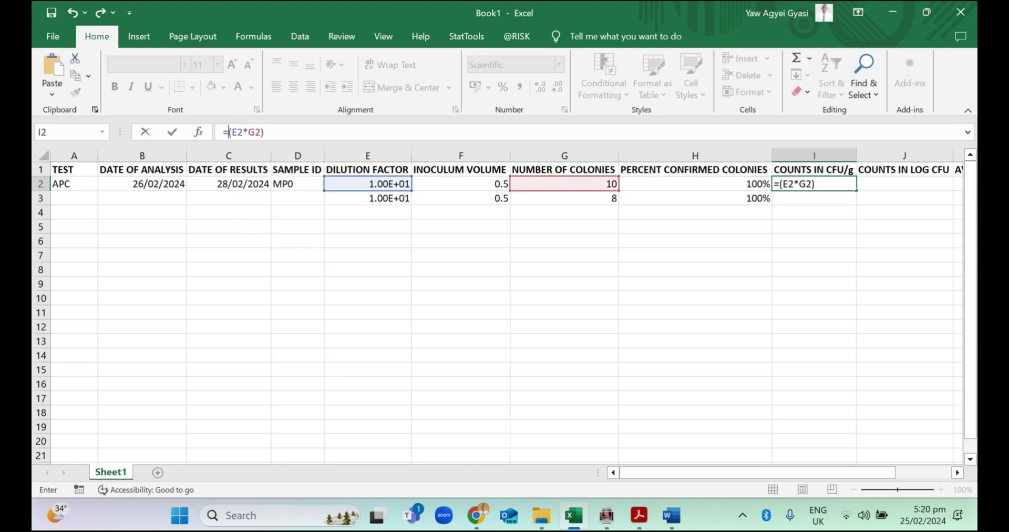
pyautogui.press('Left')
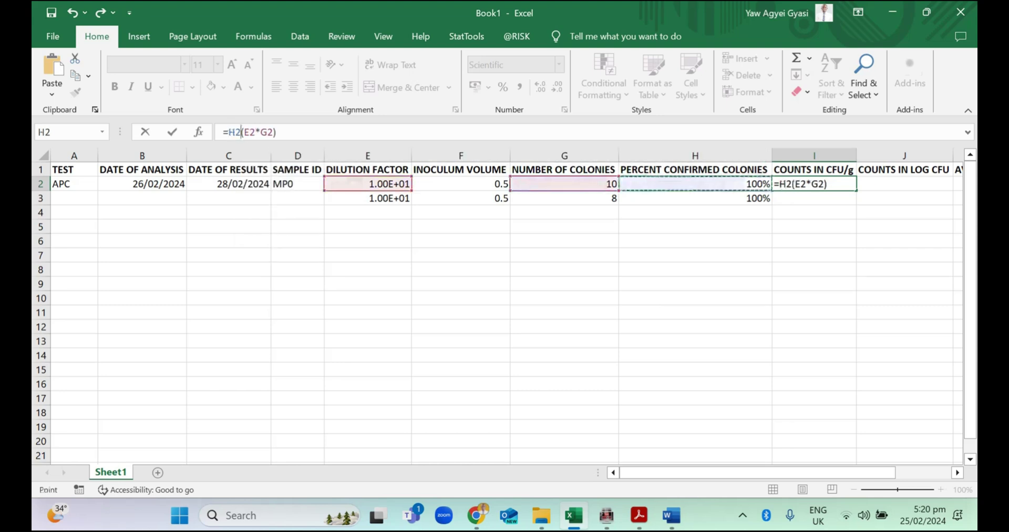
pyautogui.write('*')
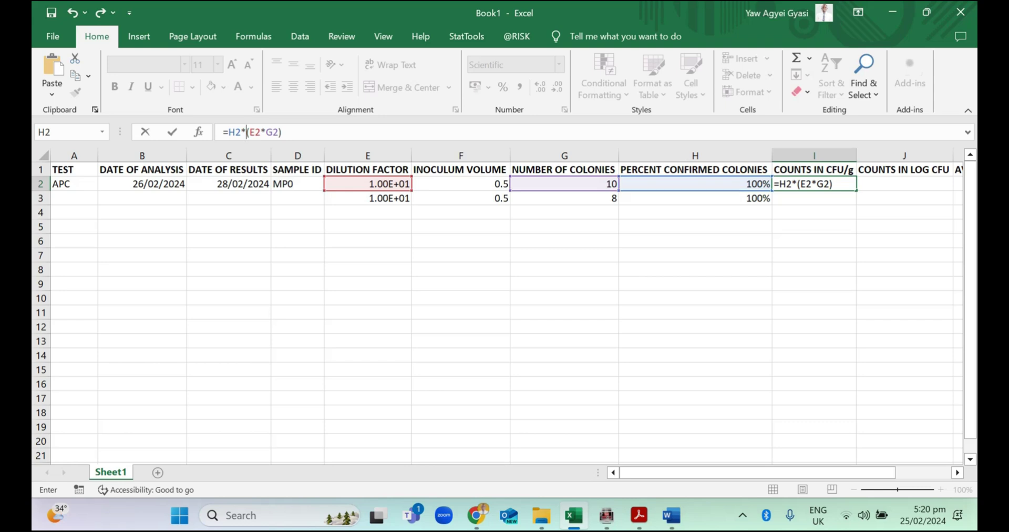
pyautogui.click(283, 132)
pyautogui.write('/')
pyautogui.click(461, 198)
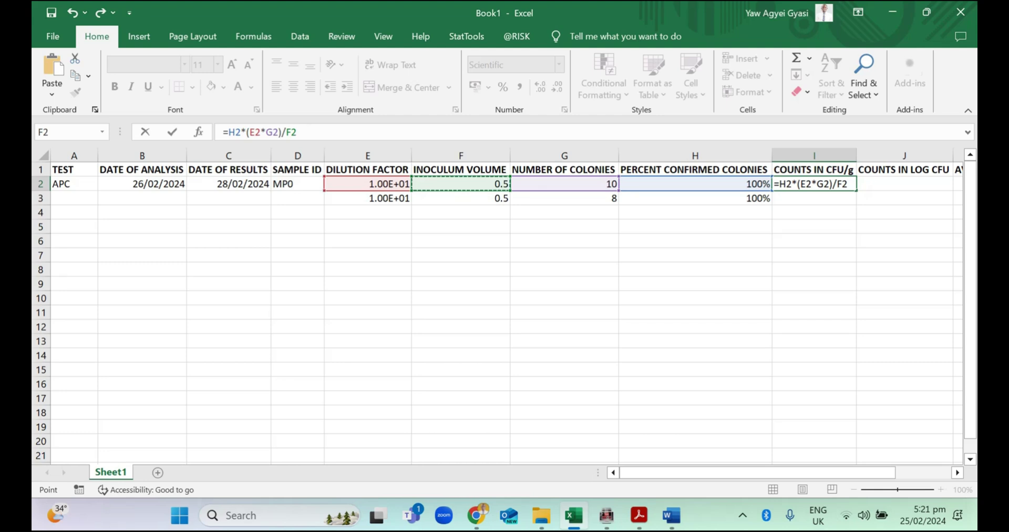
pyautogui.press('Return')
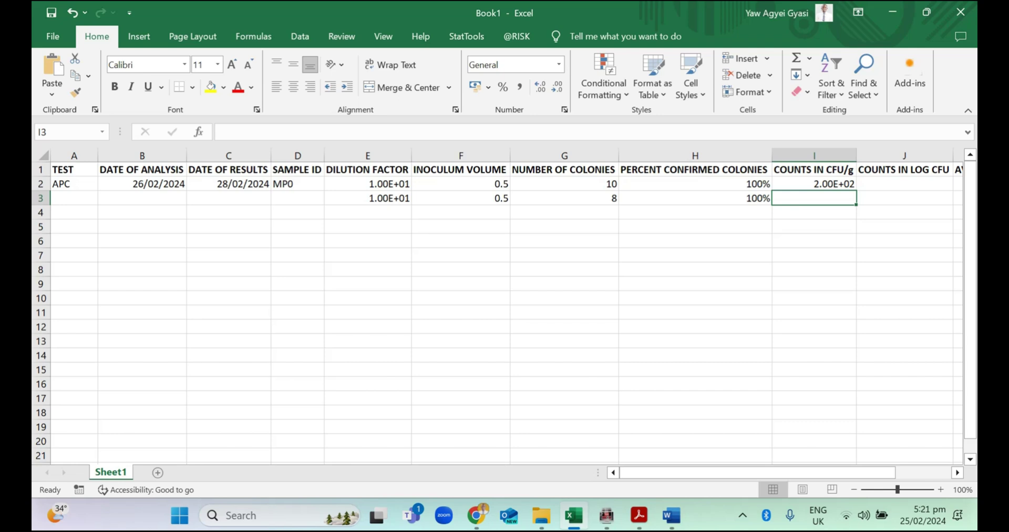
# Fill I2's CFU/g formula down to I3, giving 1.60E+02 for the second plate.
pyautogui.click(814, 184)
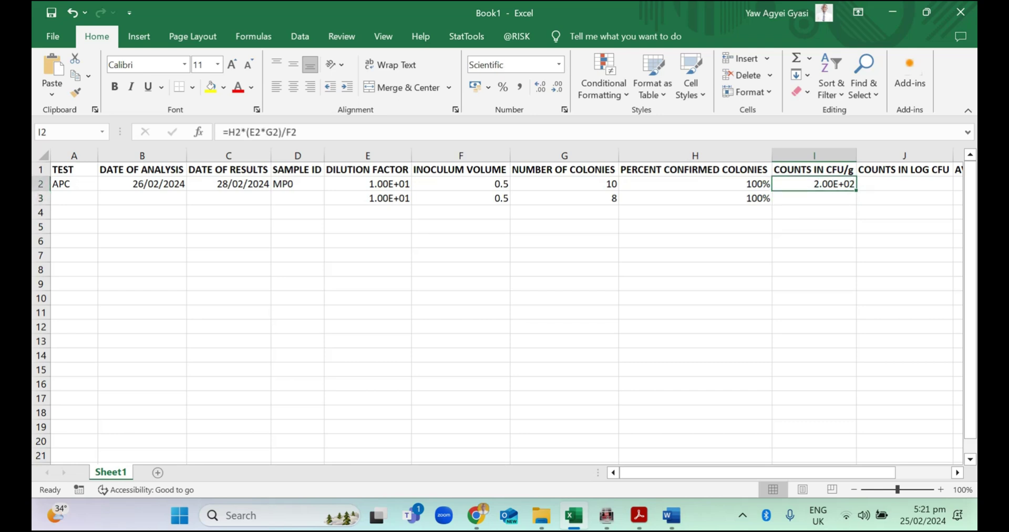
pyautogui.moveTo(856, 190); pyautogui.dragTo(855, 203)
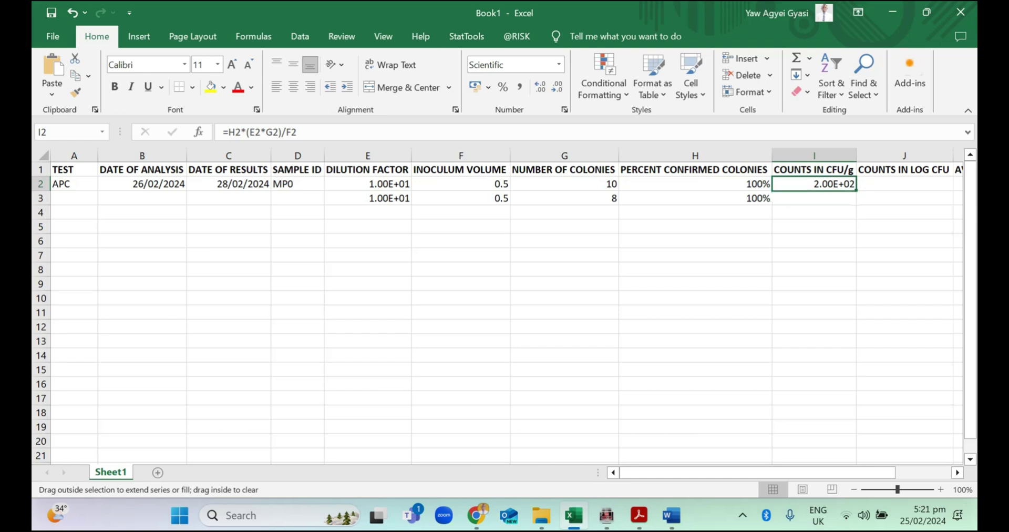
pyautogui.moveTo(856, 190); pyautogui.dragTo(841, 200)
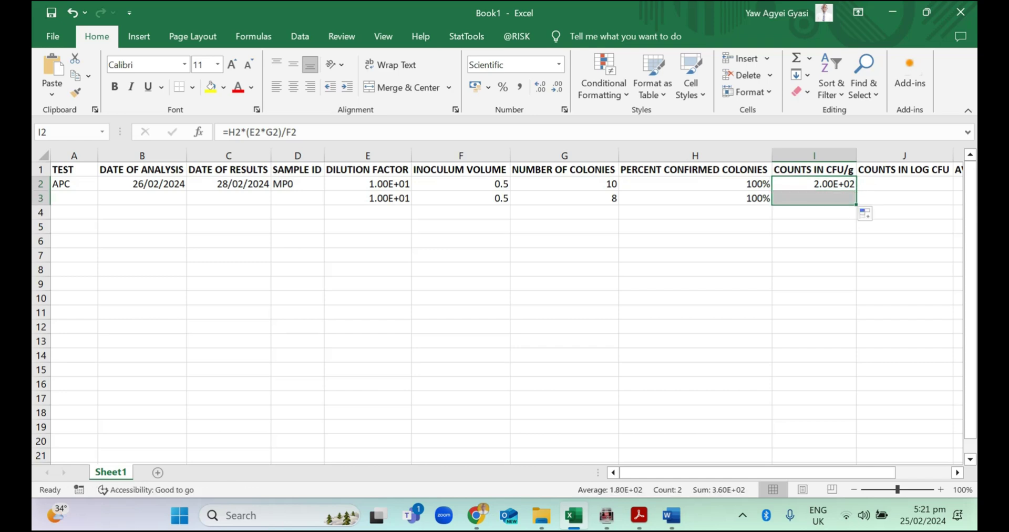
pyautogui.click(814, 212)
pyautogui.click(815, 199)
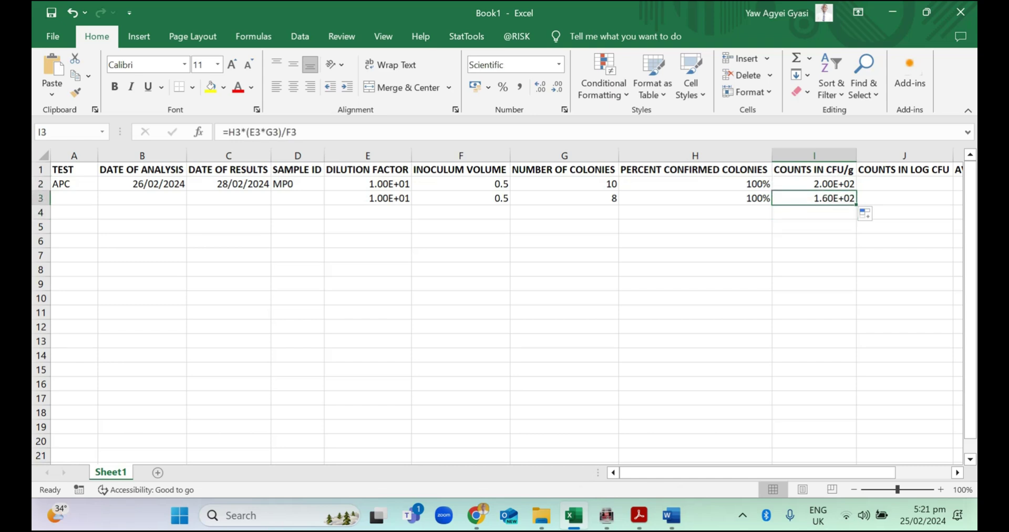
pyautogui.click(814, 184)
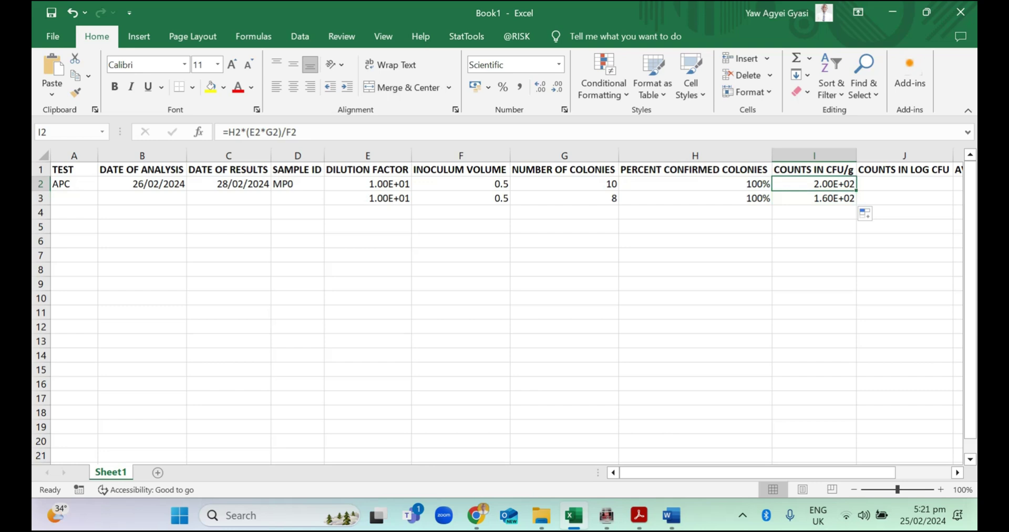
pyautogui.hscroll(1, 508, 306)
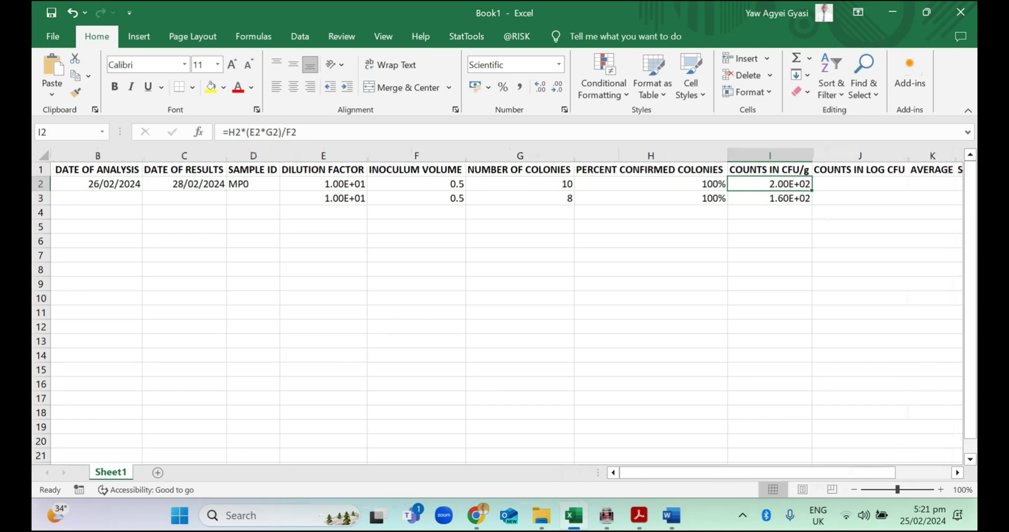
# Enter =LOG(I2) in J2 to get the first plate's log CFU count.
pyautogui.click(857, 183)
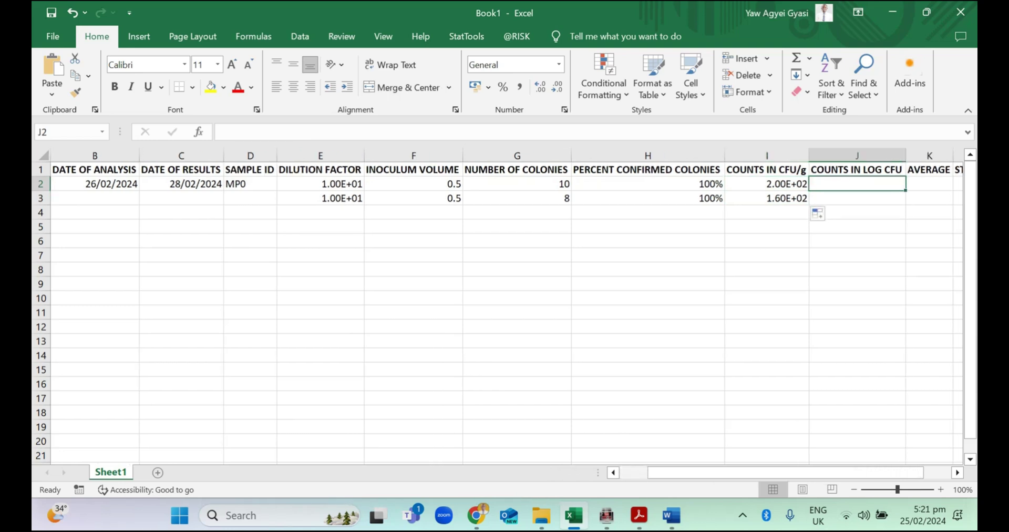
pyautogui.write('=')
pyautogui.click(227, 132)
pyautogui.write('log(')
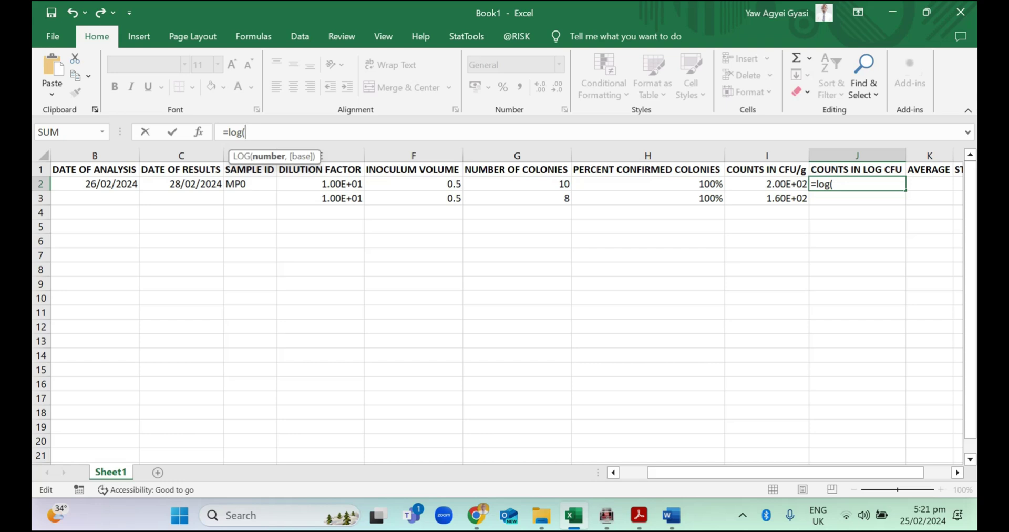
pyautogui.click(767, 184)
pyautogui.write(')')
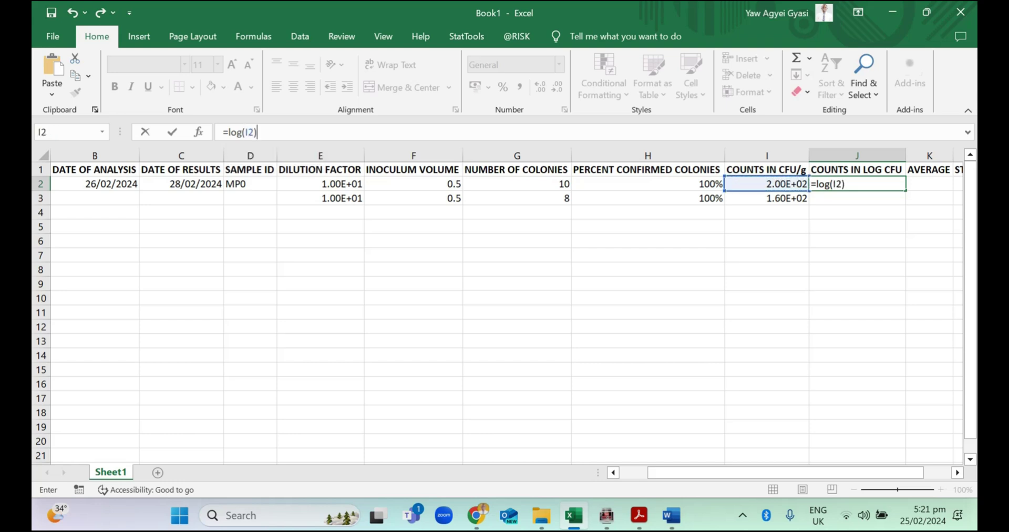
pyautogui.press('Return')
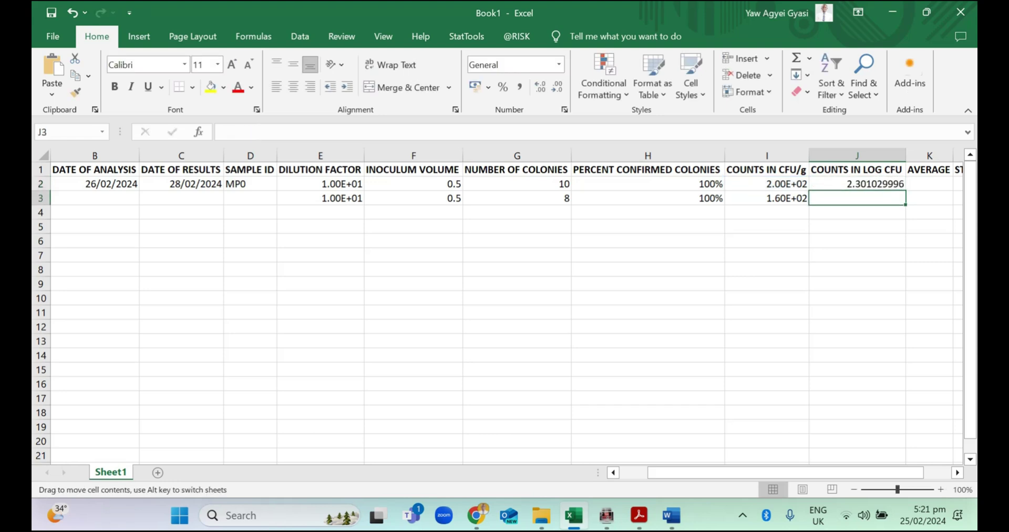
# Reduce the log counts in J2:J3 to two decimals, showing 2.30 and 2.20.
pyautogui.click(857, 184)
pyautogui.moveTo(905, 190); pyautogui.dragTo(907, 203)
pyautogui.press('Escape')
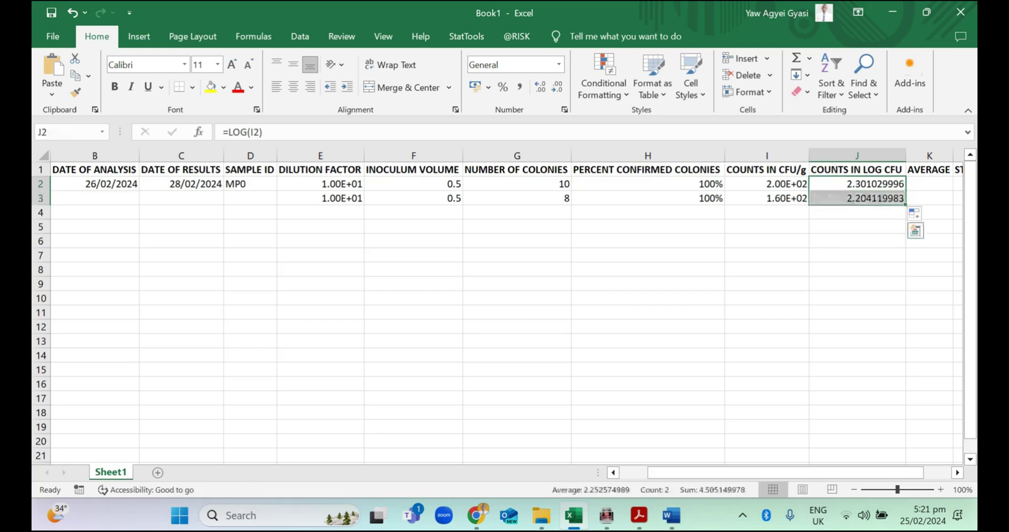
pyautogui.click(557, 87)
pyautogui.click(557, 87)
pyautogui.click(557, 87)
pyautogui.click(556, 87)
pyautogui.click(557, 87)
pyautogui.click(557, 86)
pyautogui.click(557, 86)
pyautogui.hscroll(1, 915, 214)
pyautogui.hscroll(-1, 914, 214)
pyautogui.click(928, 184)
# Enter =AVERAGE(J2:J3) in K2, giving a mean log count of 2.25.
pyautogui.write('=aver')
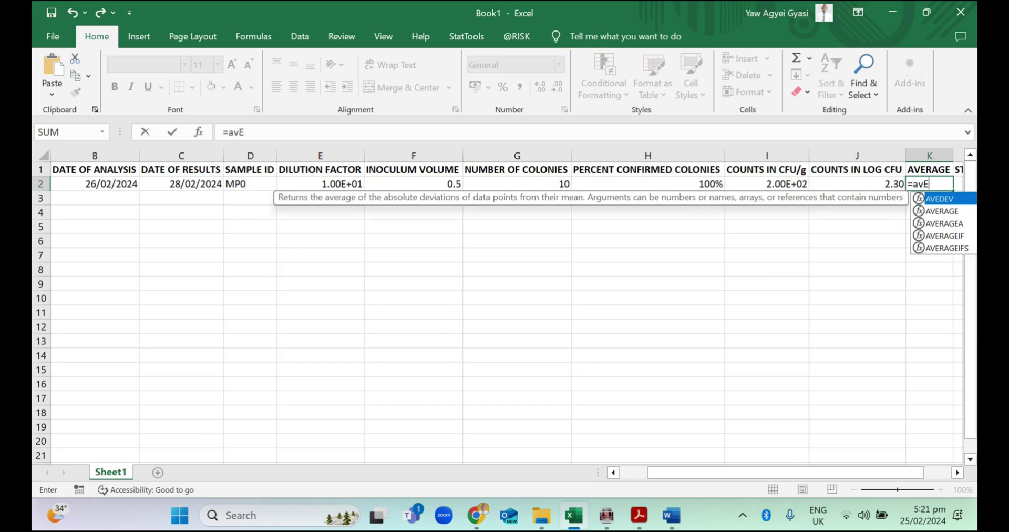
pyautogui.press('BackSpace')
pyautogui.press('BackSpace')
pyautogui.press('BackSpace')
pyautogui.press('BackSpace')
pyautogui.write('AVER')
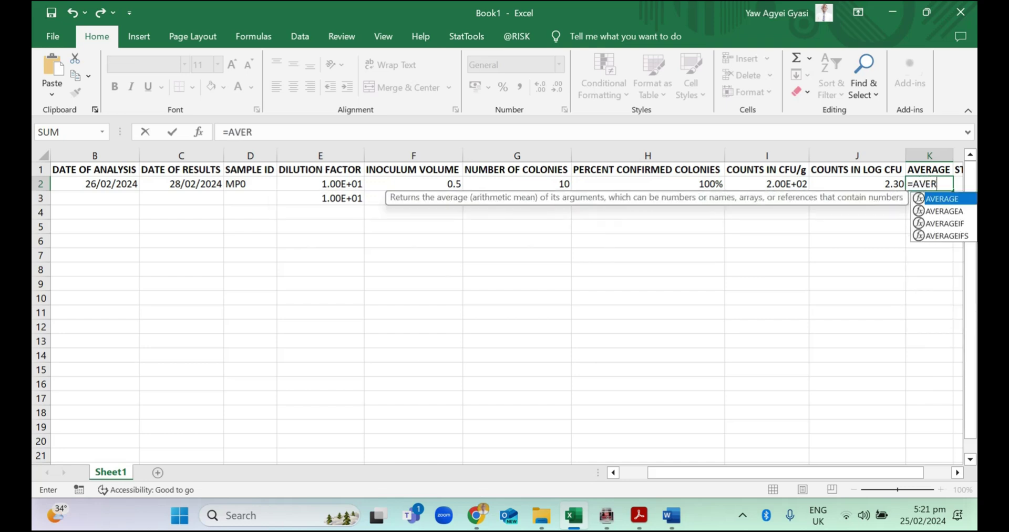
pyautogui.write('AGE(')
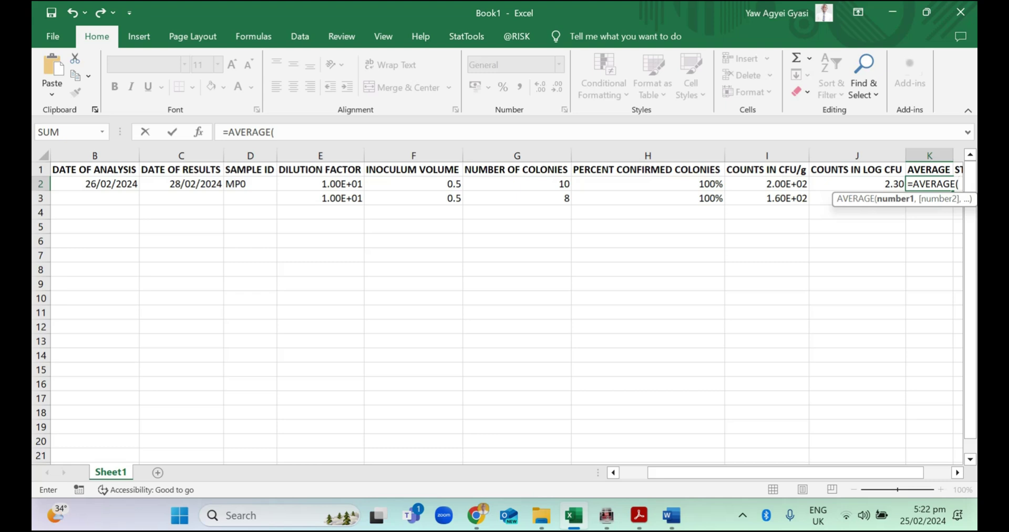
pyautogui.moveTo(841, 184); pyautogui.dragTo(820, 201)
pyautogui.write(')')
pyautogui.press('Return')
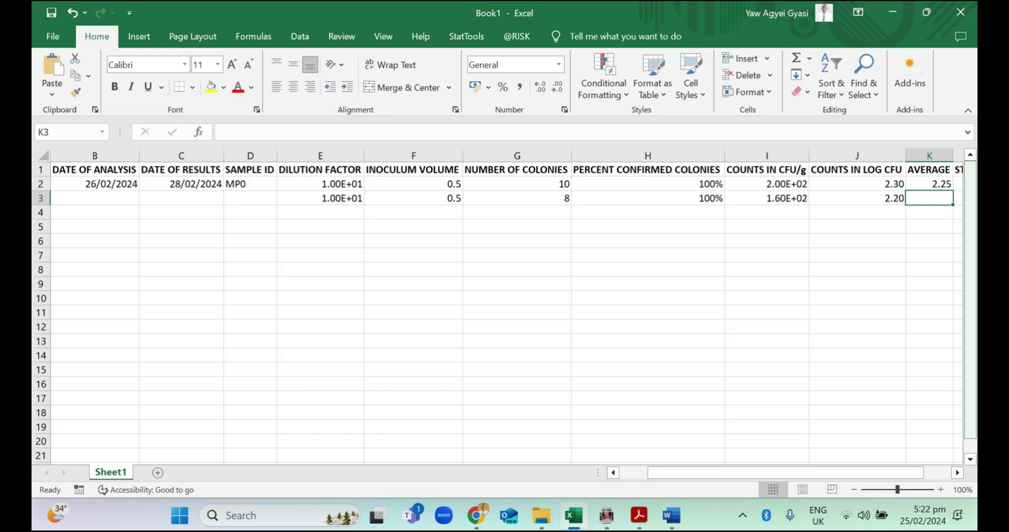
pyautogui.click(930, 184)
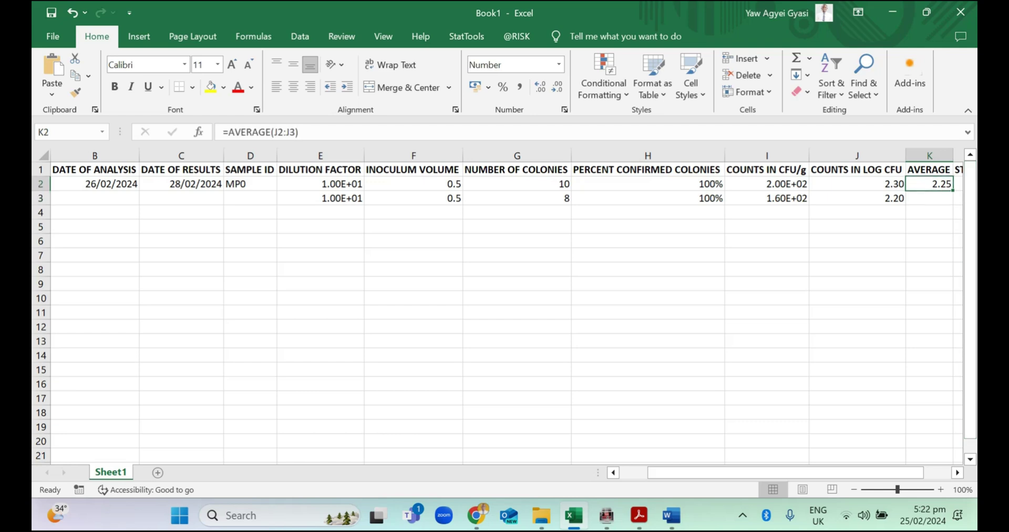
# Enter =STDEV(J2:J3) in cell L2 under the STDEV heading.
pyautogui.click(958, 472)
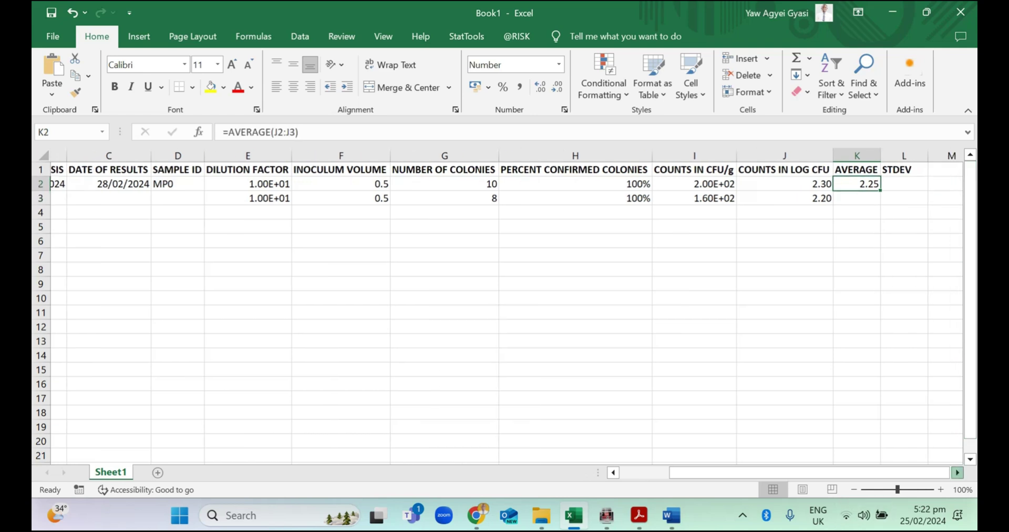
pyautogui.click(958, 472)
pyautogui.click(888, 184)
pyautogui.write('=')
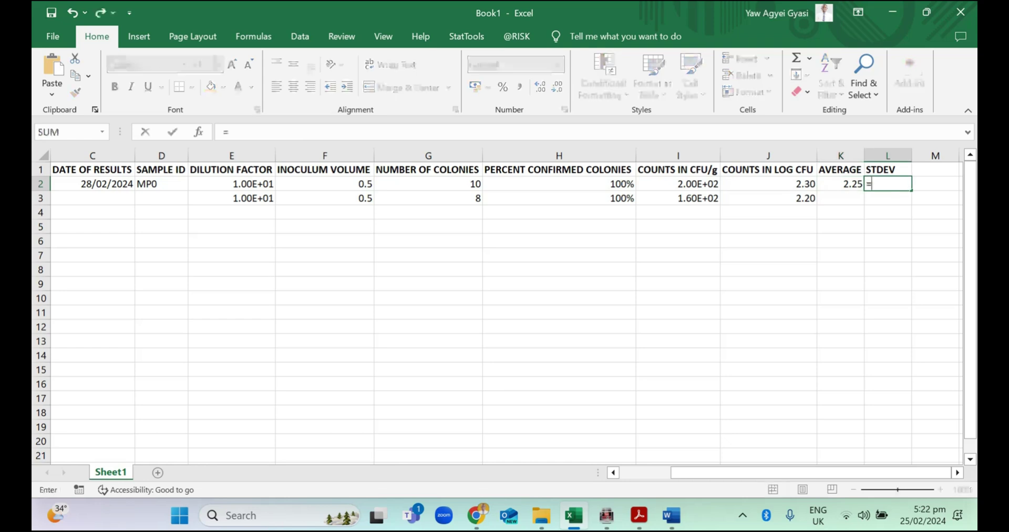
pyautogui.write('STDEV(')
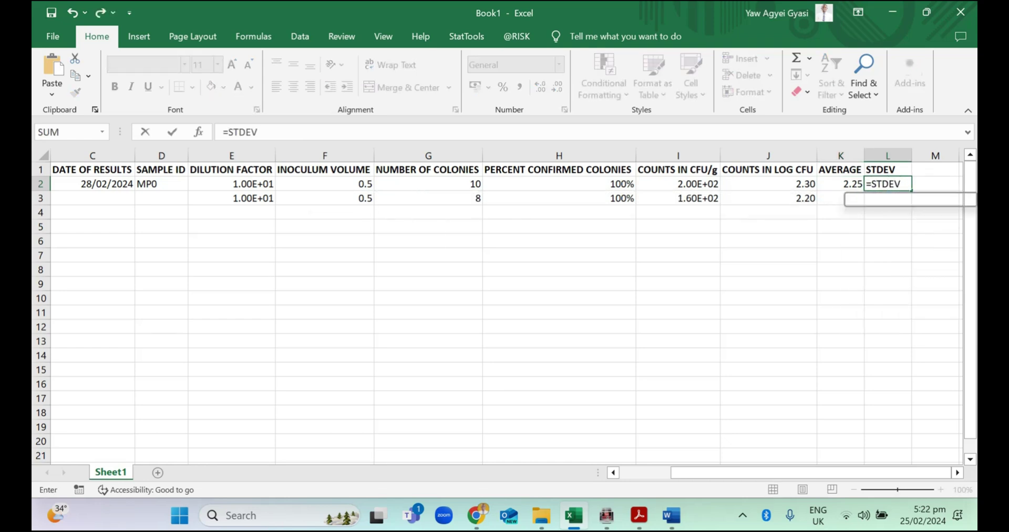
pyautogui.press('Left')
pyautogui.press('Left')
pyautogui.hotkey('shift', 'Down')
pyautogui.write(')')
pyautogui.press('Return')
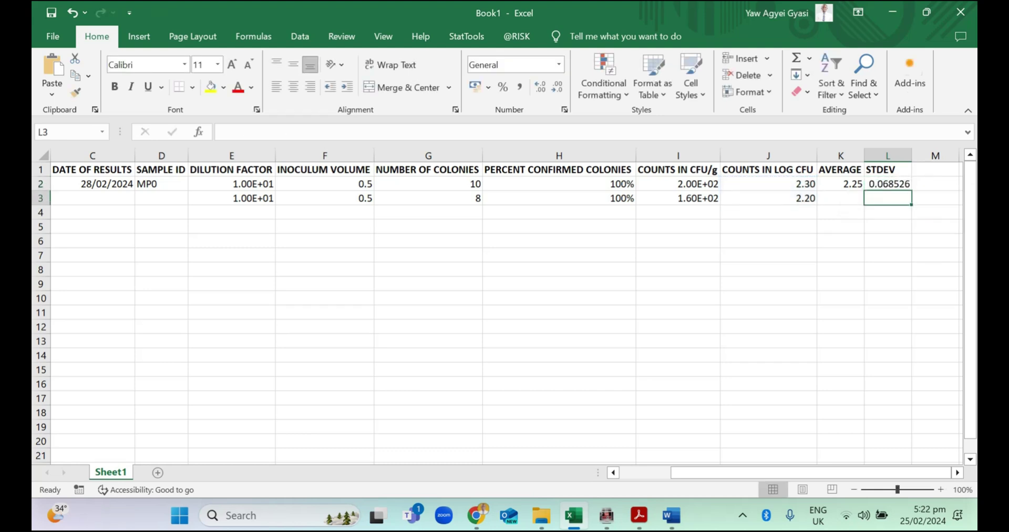
pyautogui.click(888, 183)
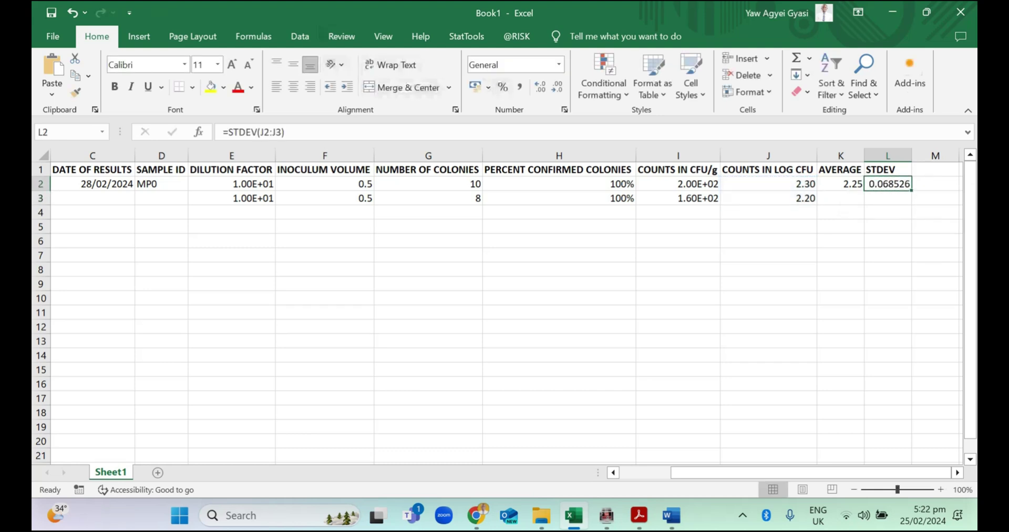
# Round the standard deviation to 0.07 and check it against the PDF results table.
pyautogui.click(557, 87)
pyautogui.click(557, 88)
pyautogui.click(557, 87)
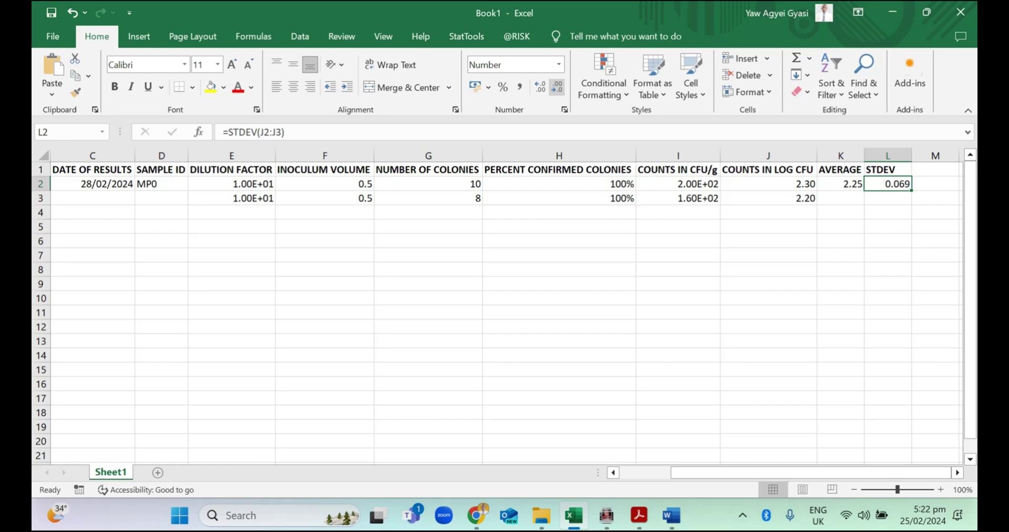
pyautogui.click(557, 87)
pyautogui.click(681, 312)
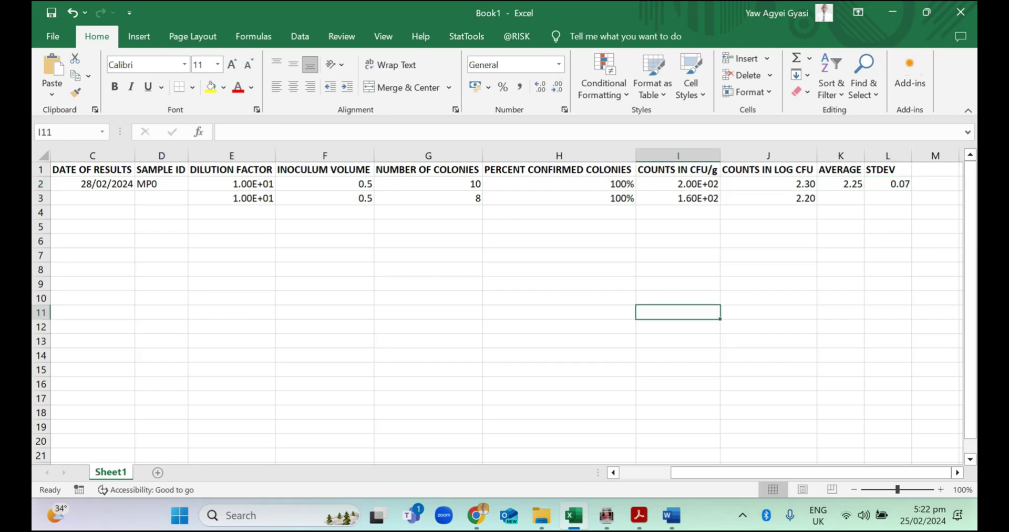
pyautogui.hscroll(1, 505, 310)
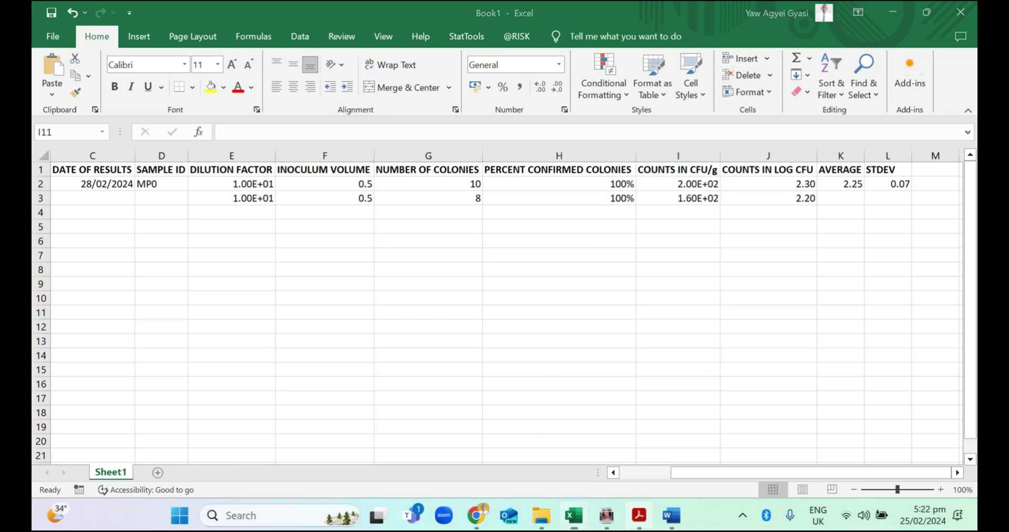
pyautogui.click(640, 515)
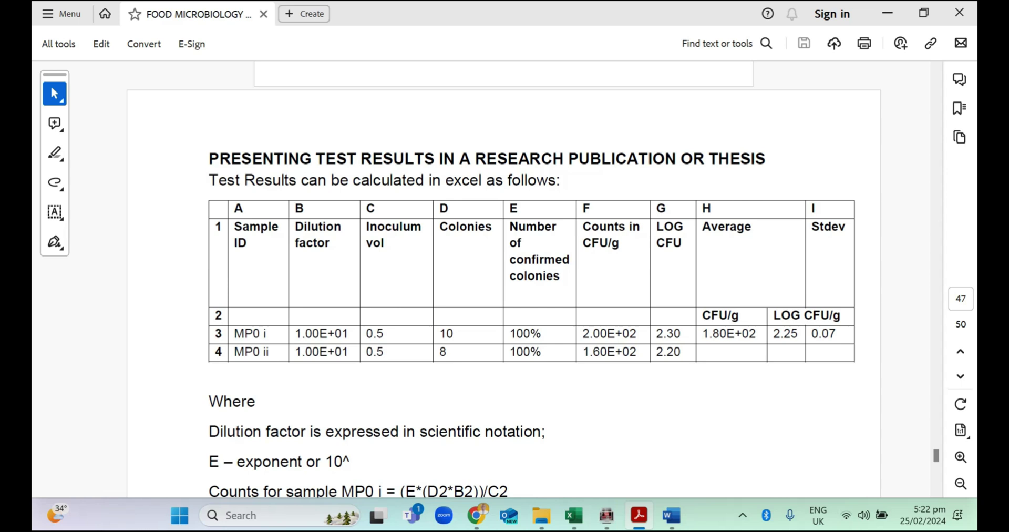
pyautogui.hotkey('alt', 'Tab')
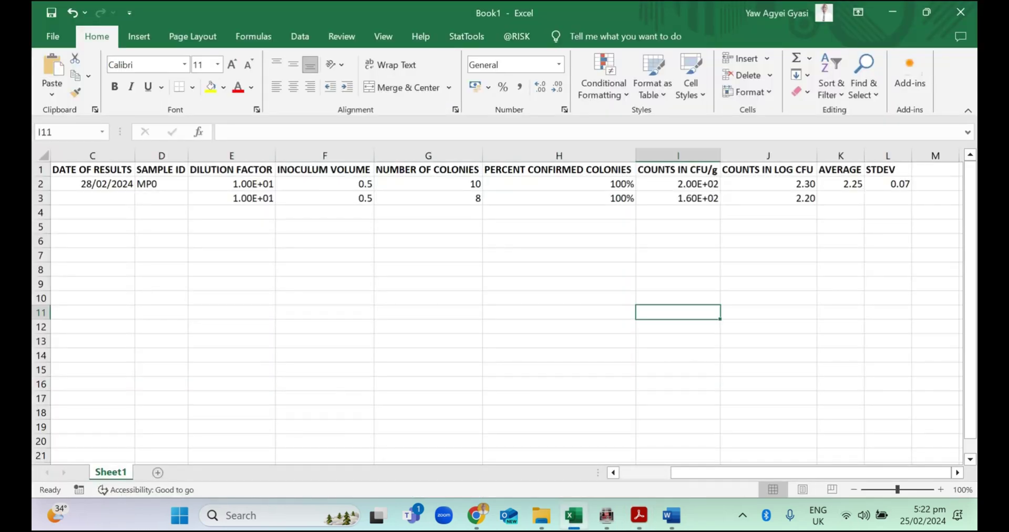
# Scroll across Book1 to review the completed MP0 results columns.
pyautogui.moveTo(607, 515)
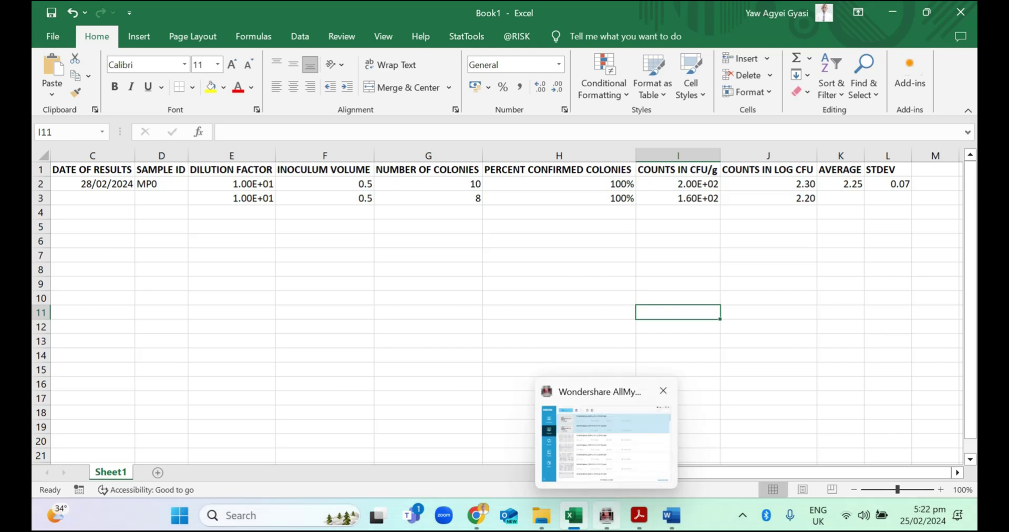
pyautogui.moveTo(671, 516)
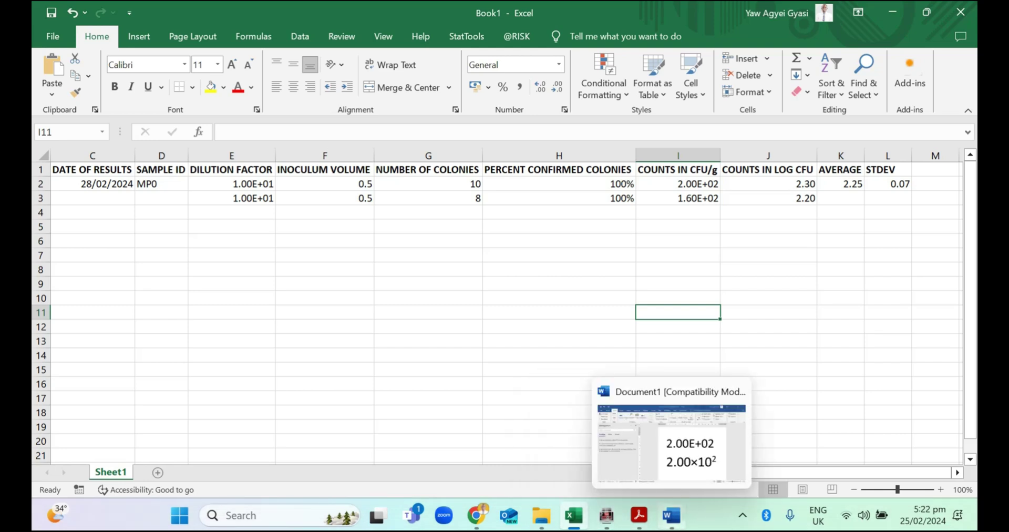
pyautogui.hscroll(-3, 507, 310)
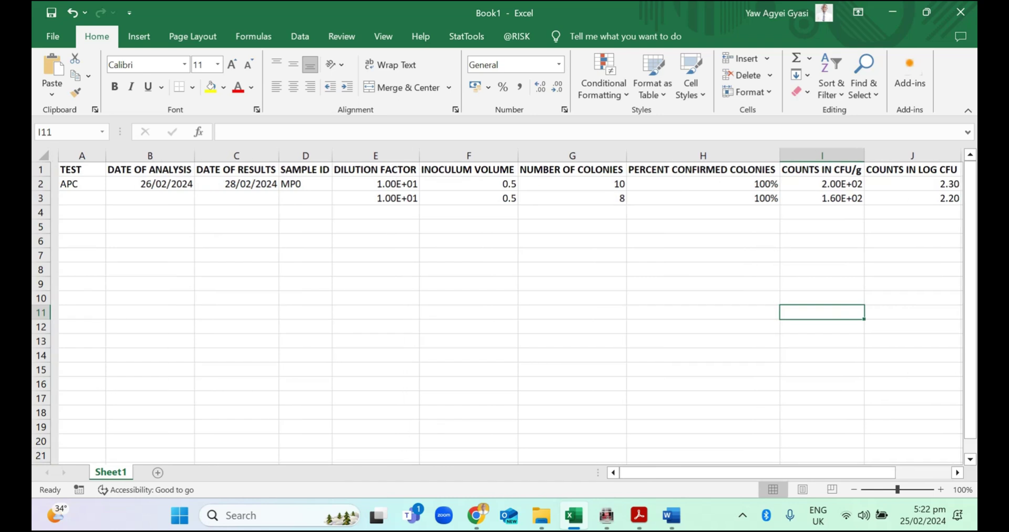
pyautogui.hscroll(3, 507, 310)
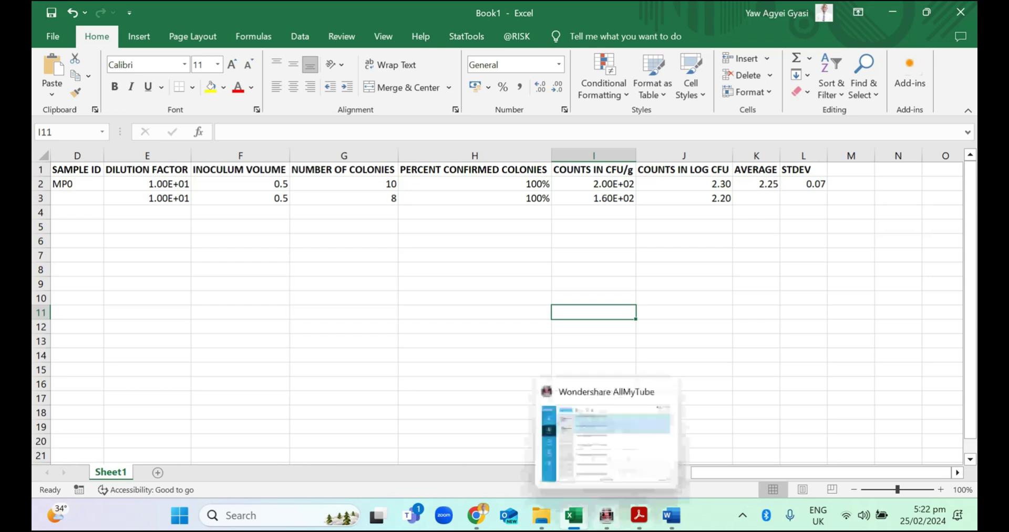
# In Word, delete all existing text and hide the Navigation pane.
pyautogui.click(672, 515)
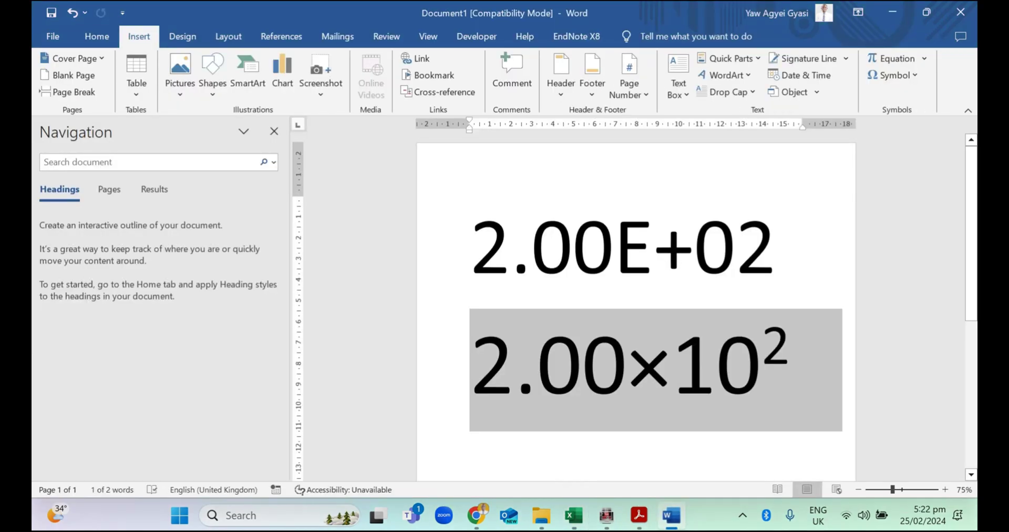
pyautogui.click(791, 363)
pyautogui.hotkey('ctrl', 'a')
pyautogui.press('Delete')
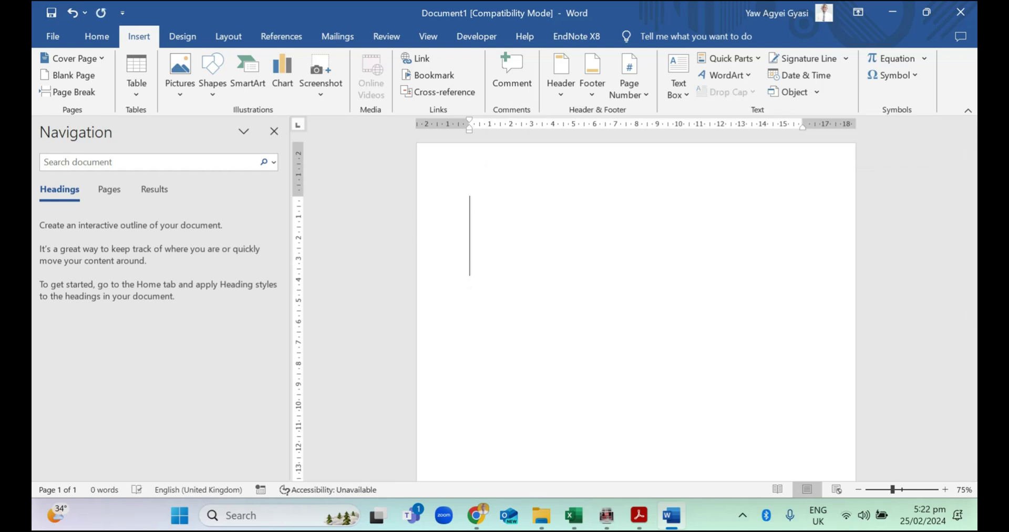
pyautogui.click(273, 131)
# Type the heading 'TABLE1.0: TABLE OF MICROBIAL LOAD' and shrink it to fit one line.
pyautogui.write('TABLE1')
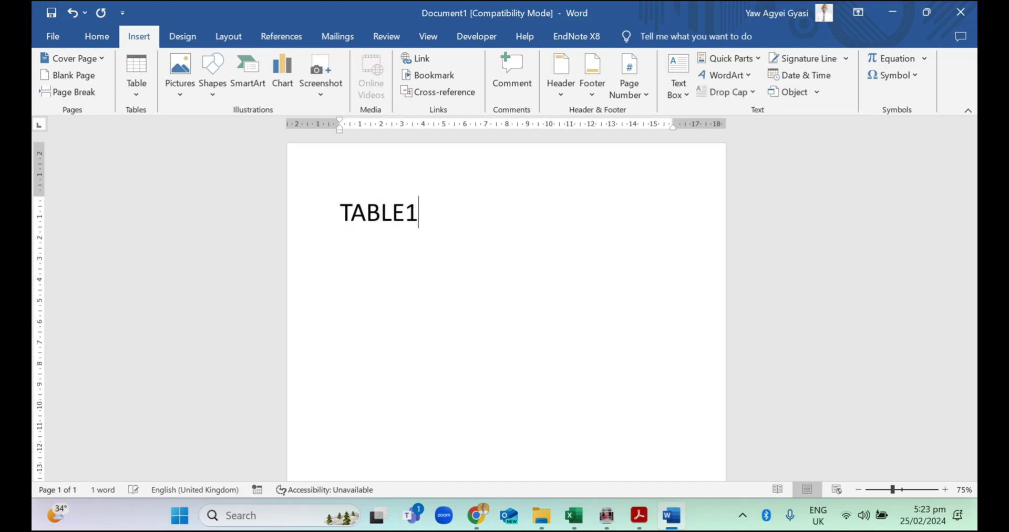
pyautogui.write('.0: TA')
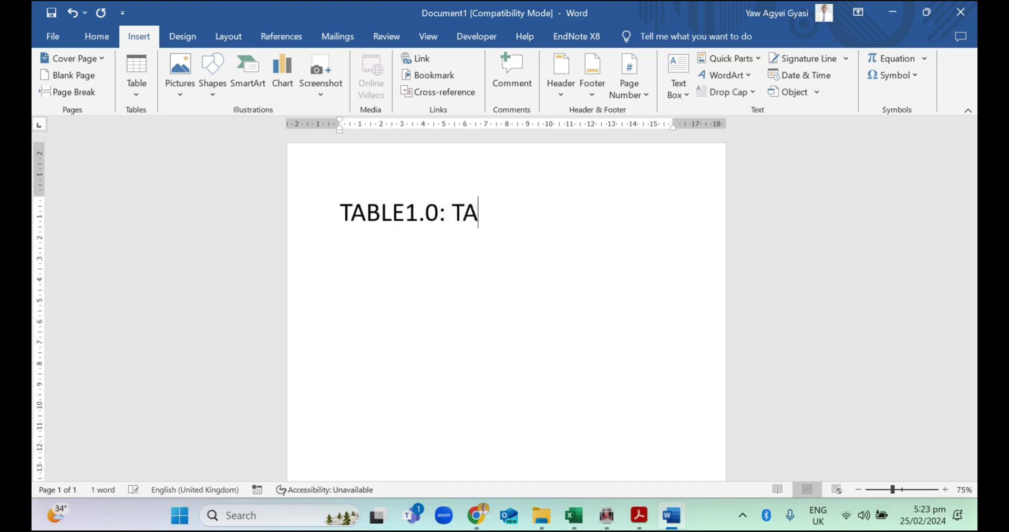
pyautogui.write('BLE OF MICRO')
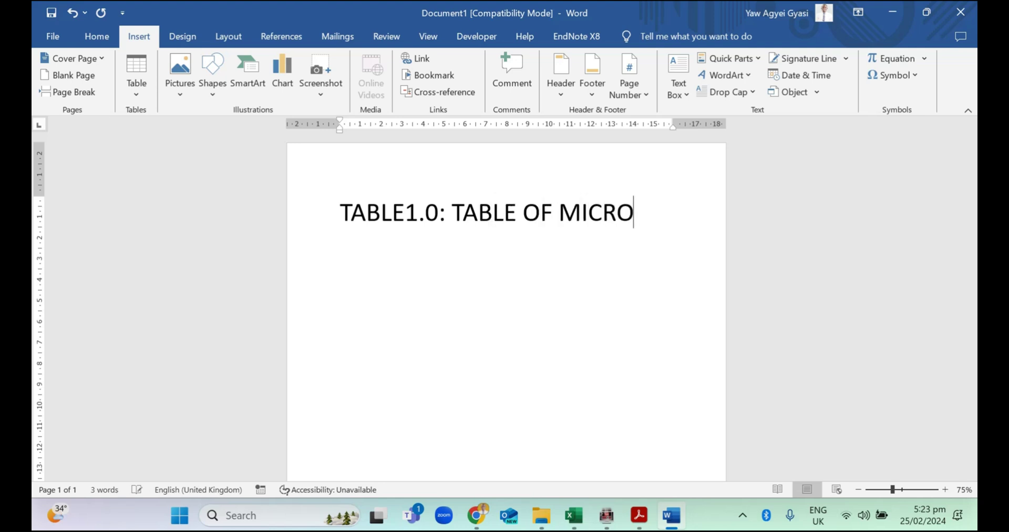
pyautogui.write('BIAL LOAD')
pyautogui.press('Return')
pyautogui.hotkey('ctrl', 'a')
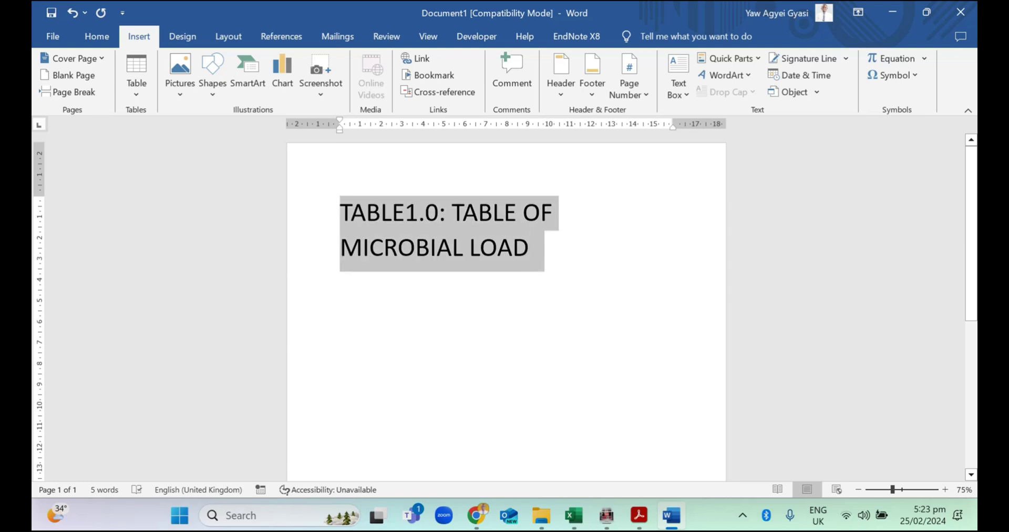
pyautogui.hotkey('ctrl', 'shift', ',')
pyautogui.click(340, 323)
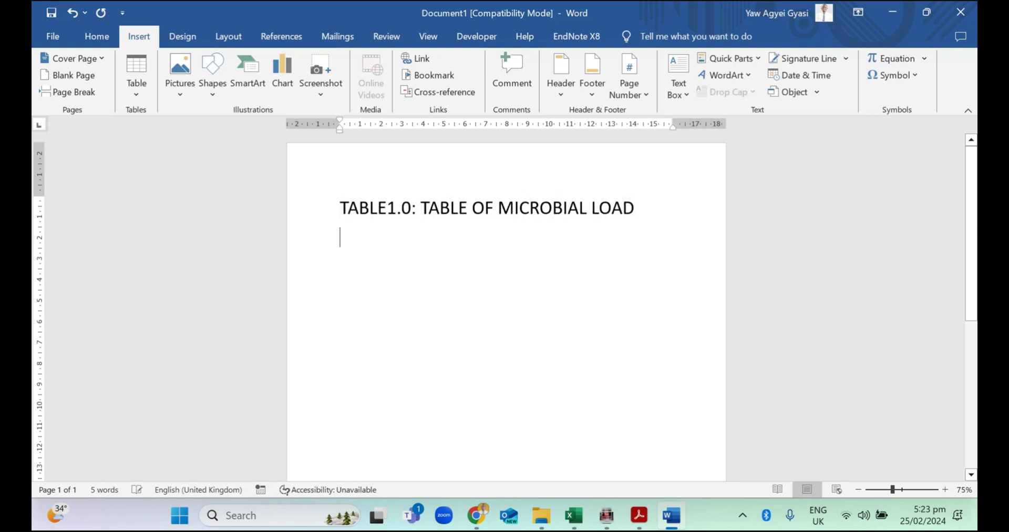
pyautogui.click(136, 76)
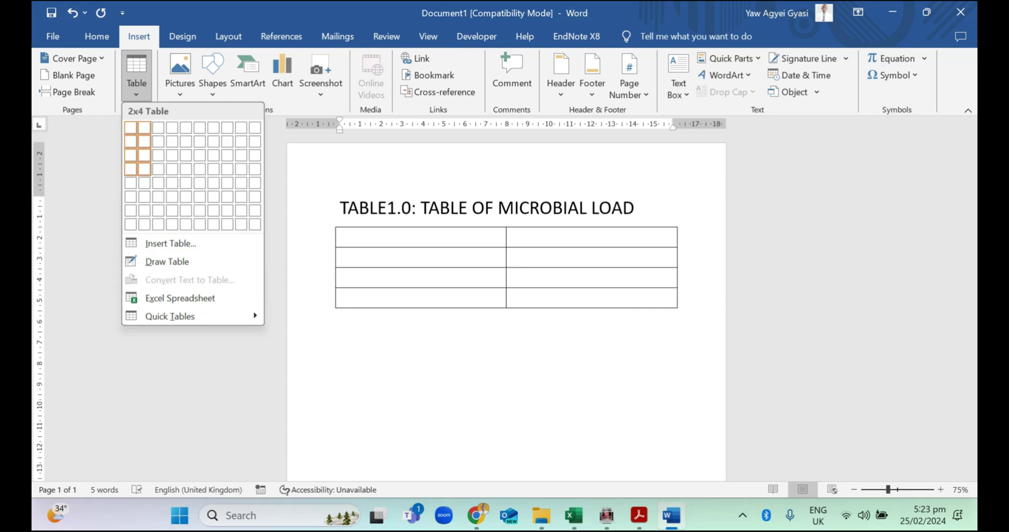
# Insert a 2x3 table with headers SAMPLE ID and RESULTS, and MP0 in row 2.
pyautogui.click(144, 155)
pyautogui.write('SAMP')
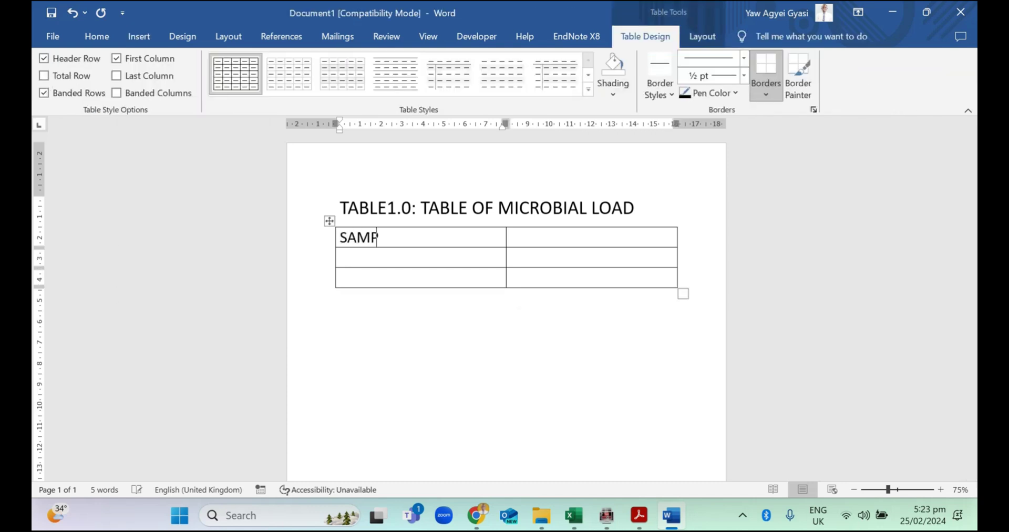
pyautogui.write('LE ID')
pyautogui.press('Tab')
pyautogui.write('ER')
pyautogui.press('BackSpace')
pyautogui.press('BackSpace')
pyautogui.write('RESUL')
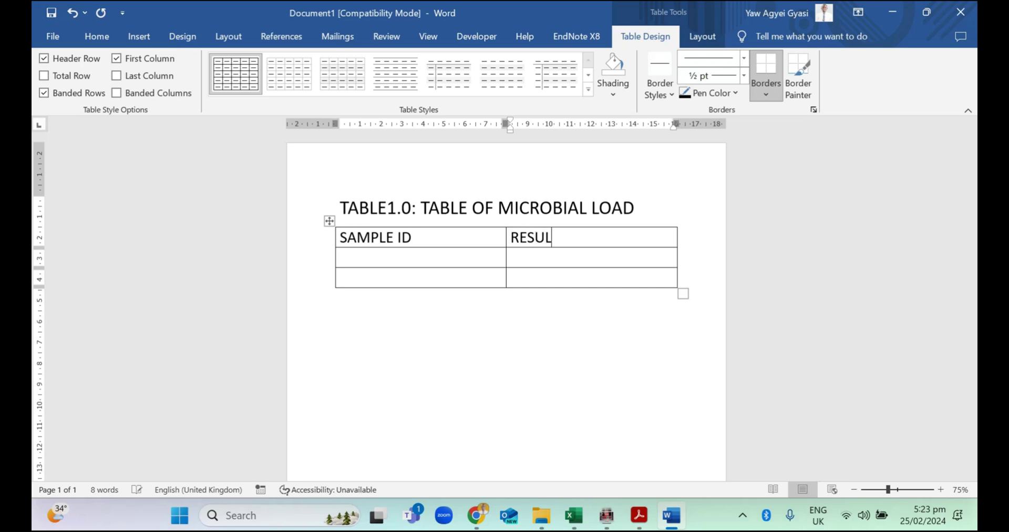
pyautogui.write('TS')
pyautogui.press('Tab')
pyautogui.write('MPO')
pyautogui.press('Tab')
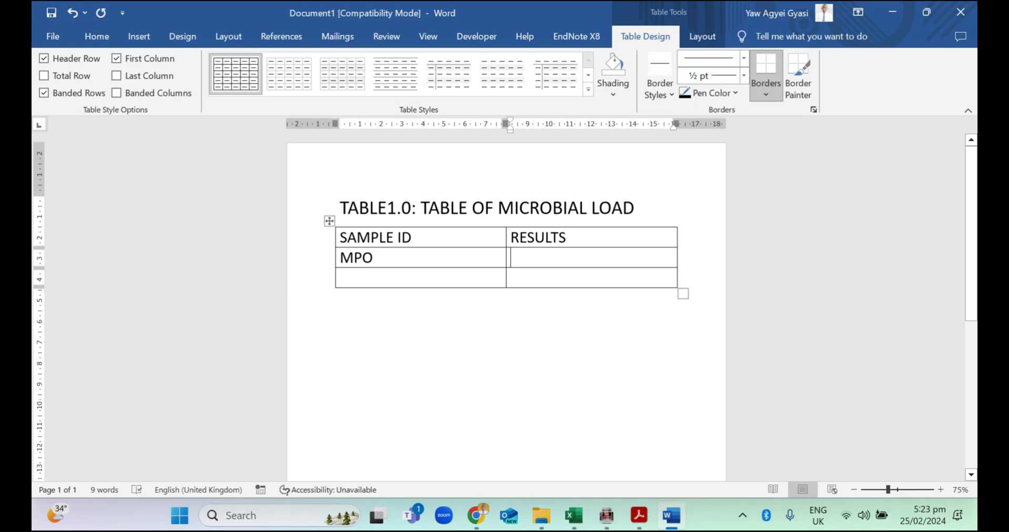
pyautogui.press('Left')
pyautogui.press('BackSpace')
pyautogui.write('0')
pyautogui.press('Tab')
# Enter MP0's result as 2.25 ± 0.07 and add (LOG CFU) to the RESULTS header.
pyautogui.hotkey('alt', 'Tab')
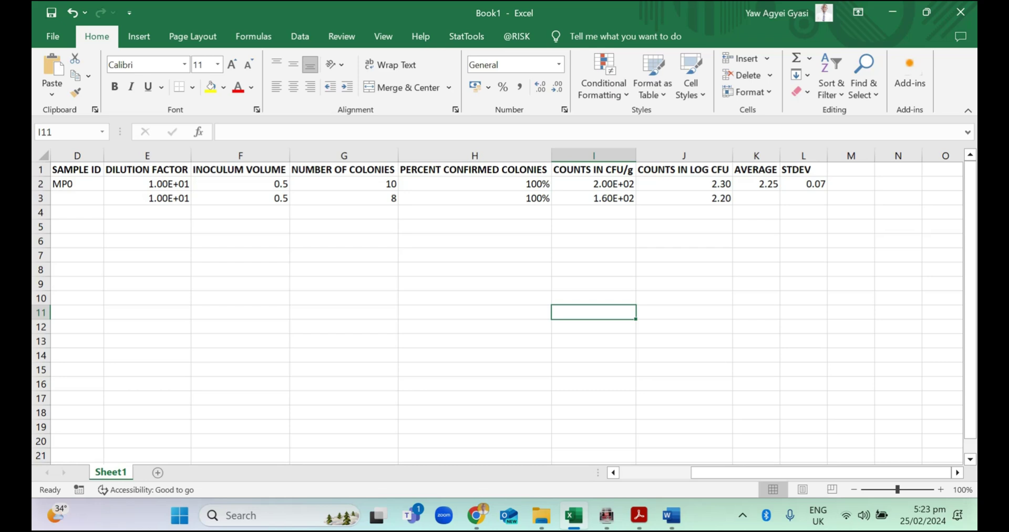
pyautogui.hotkey('alt', 'Tab')
pyautogui.write('2.25')
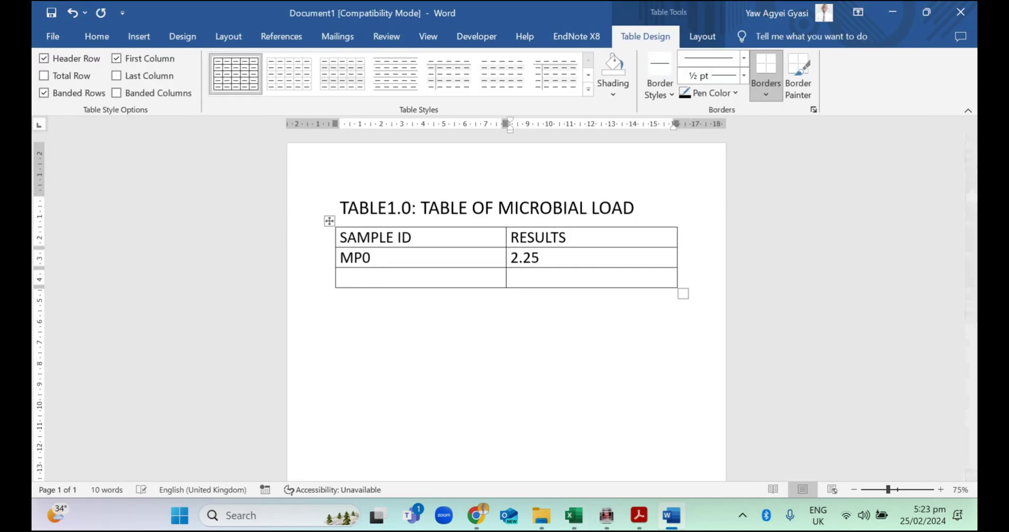
pyautogui.click(139, 36)
pyautogui.click(893, 75)
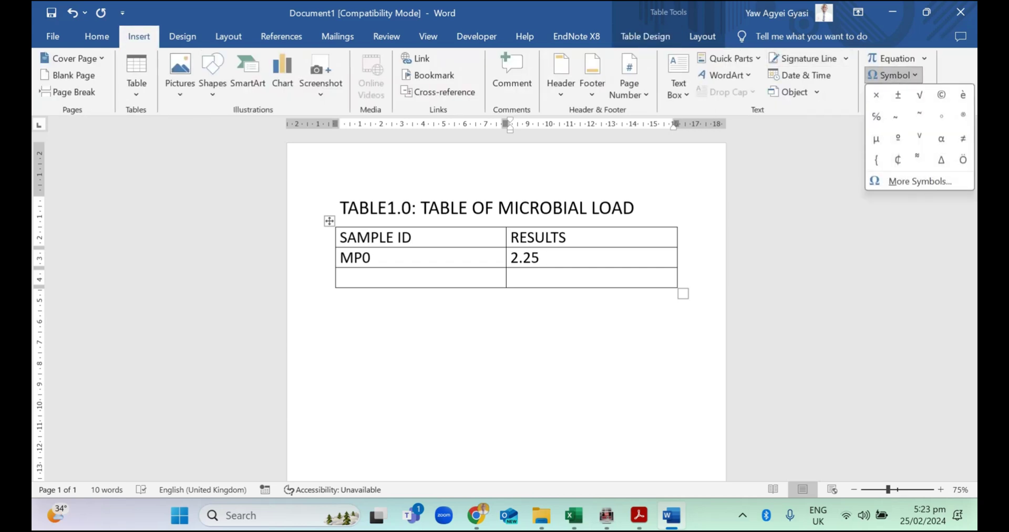
pyautogui.click(898, 95)
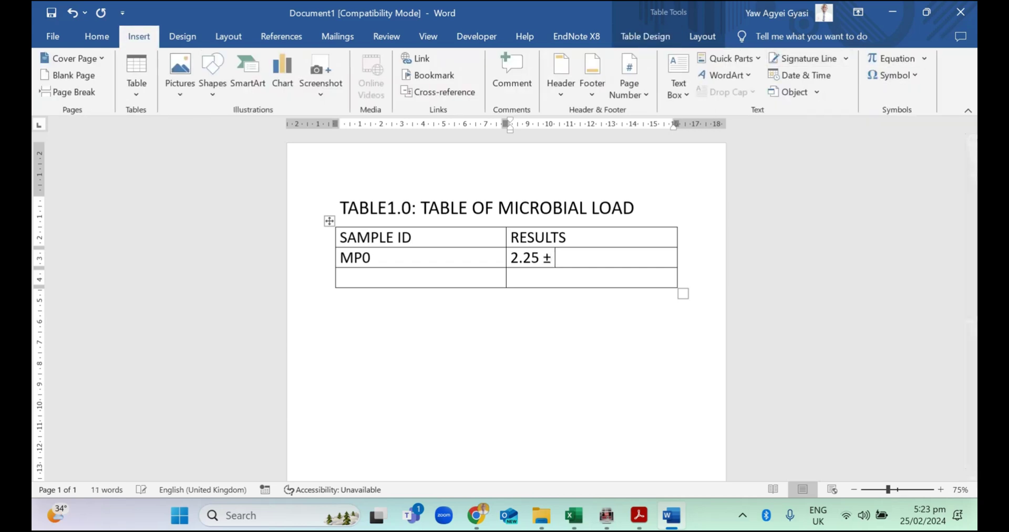
pyautogui.hotkey('alt', 'Tab')
pyautogui.hotkey('alt', 'Tab')
pyautogui.write('0.07')
pyautogui.hotkey('alt', 'Tab')
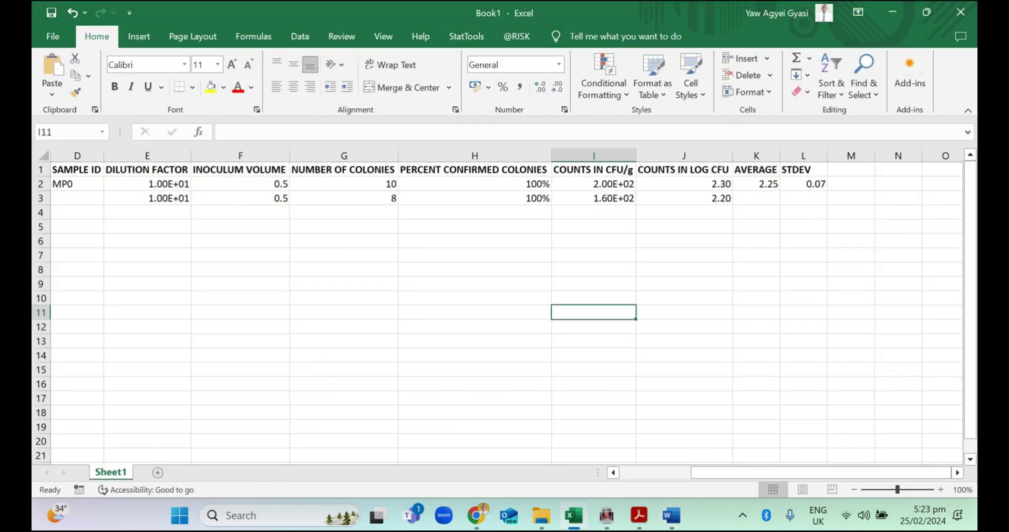
pyautogui.hotkey('alt', 'Tab')
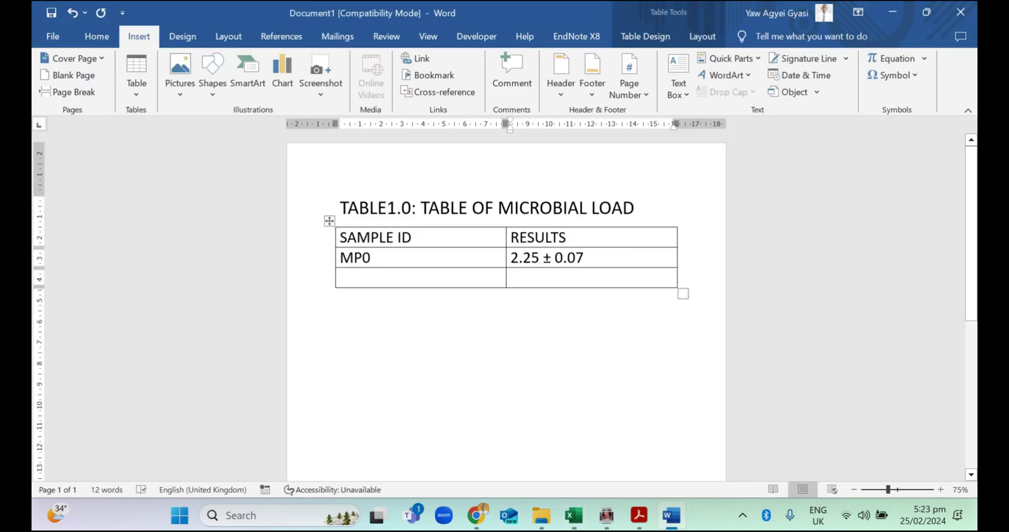
pyautogui.write('(LOG C')
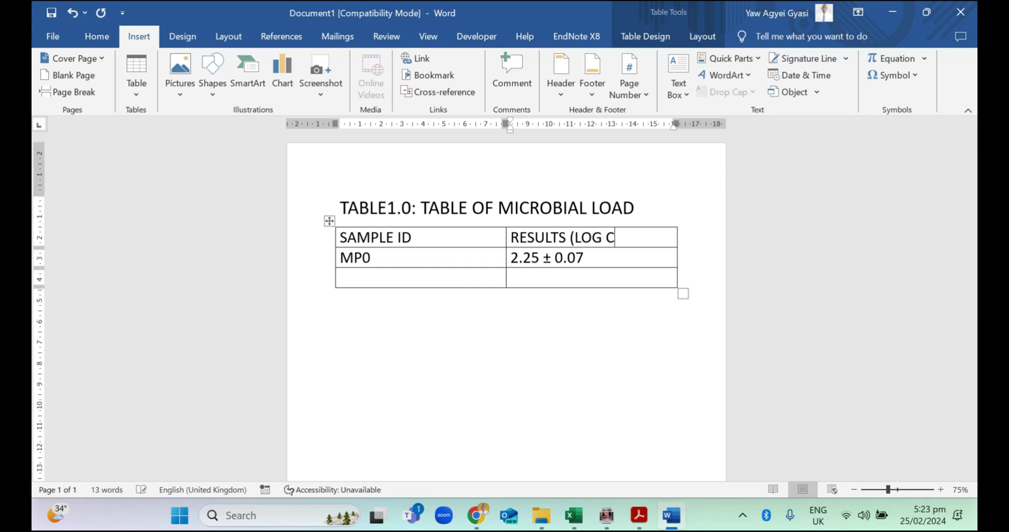
pyautogui.write('FU)')
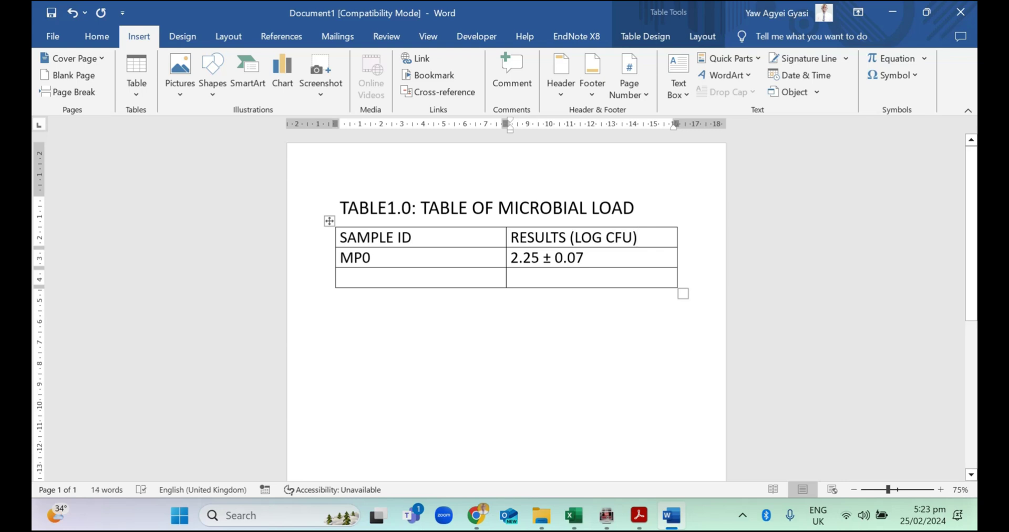
pyautogui.click(339, 368)
# Bold the table's header row and append '- APC' to the title.
pyautogui.click(331, 237)
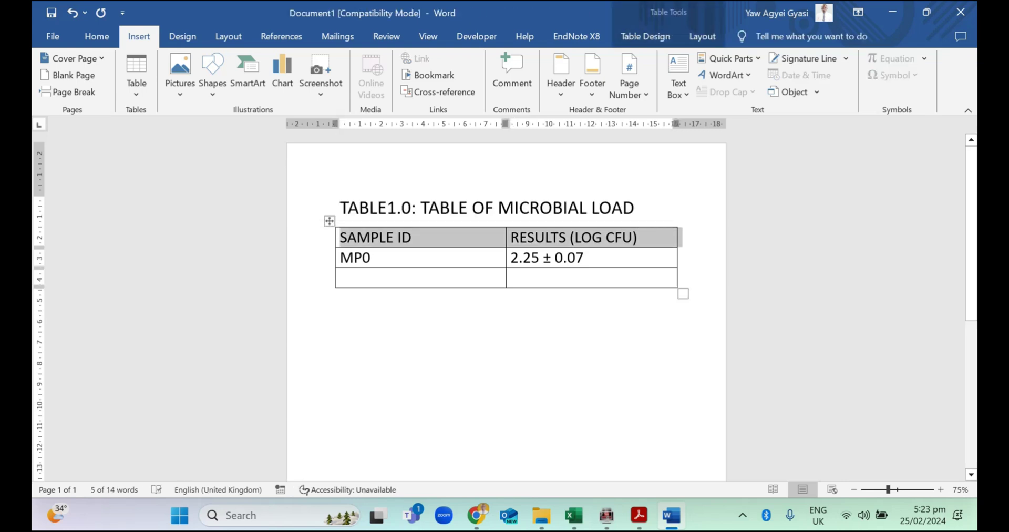
pyautogui.hotkey('ctrl', 'b')
pyautogui.click(340, 369)
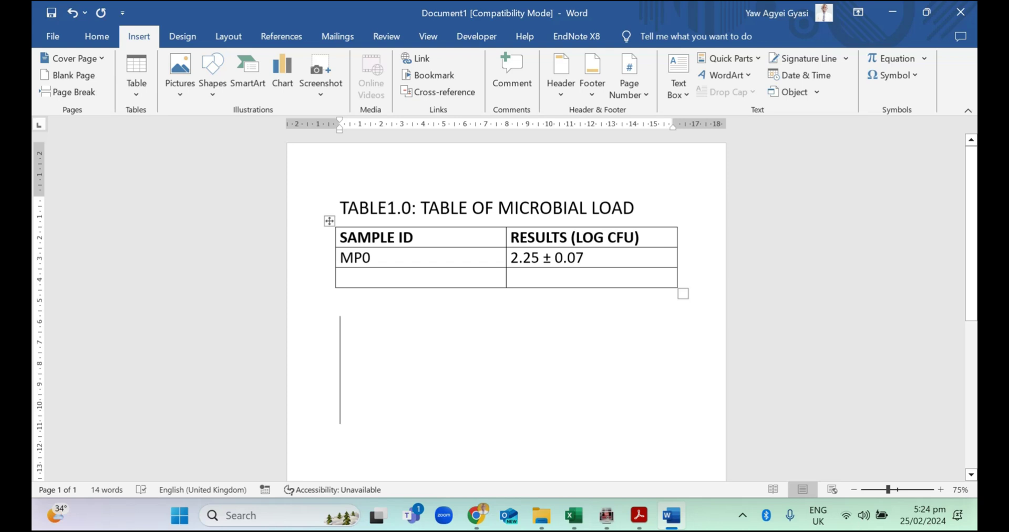
pyautogui.click(637, 208)
pyautogui.write('- APC')
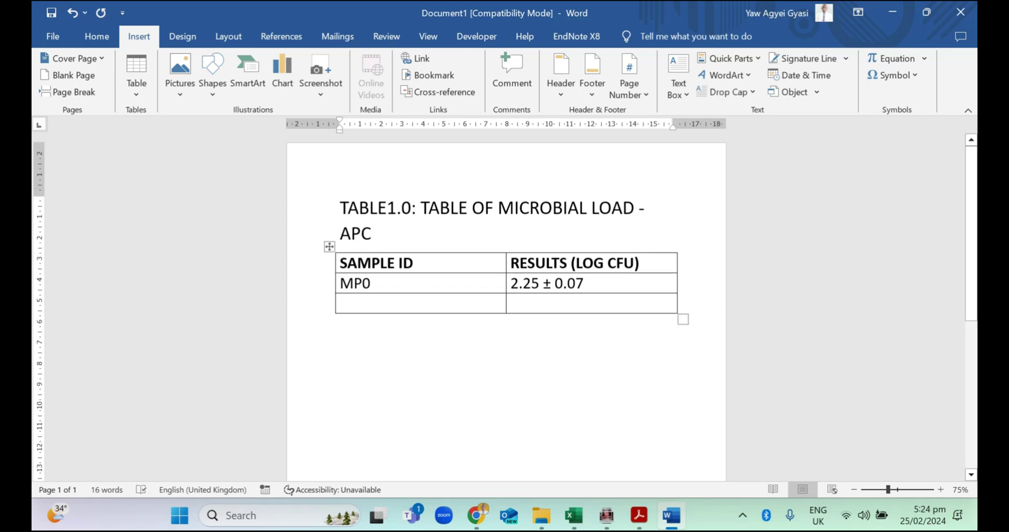
pyautogui.press('Down')
pyautogui.hotkey('shift', 'Down')
pyautogui.hotkey('shift', 'Down')
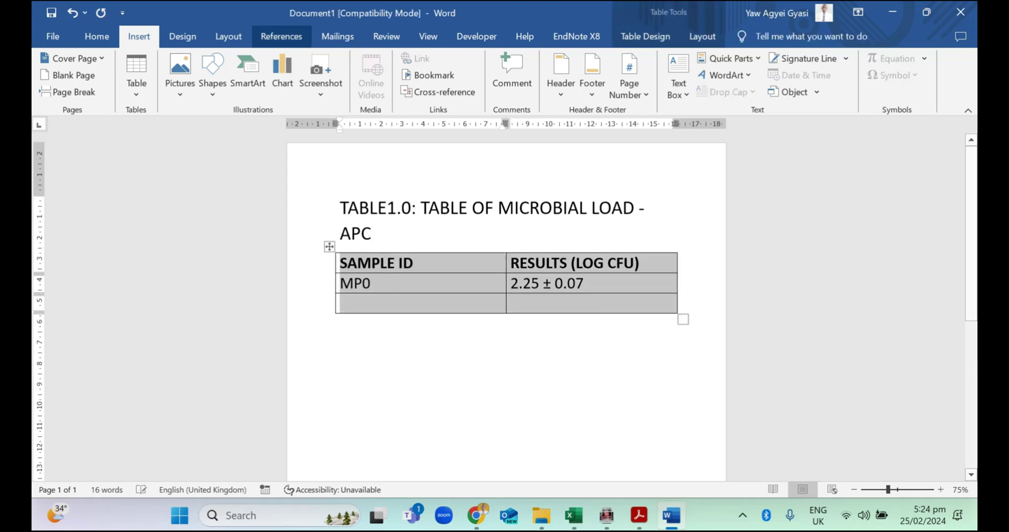
pyautogui.click(137, 73)
pyautogui.click(137, 73)
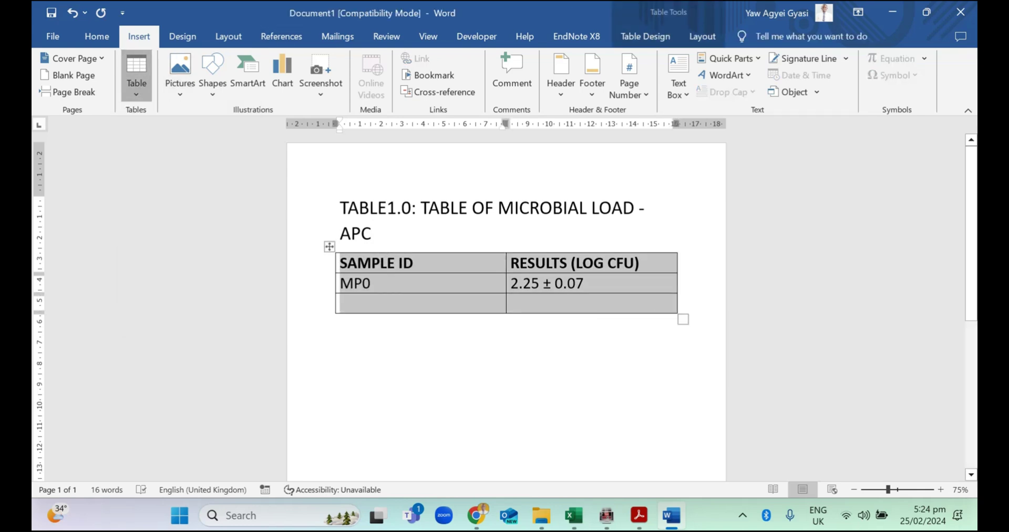
# Insert a new column headed TEST to the right of SAMPLE ID.
pyautogui.click(391, 284)
pyautogui.rightClick(391, 284)
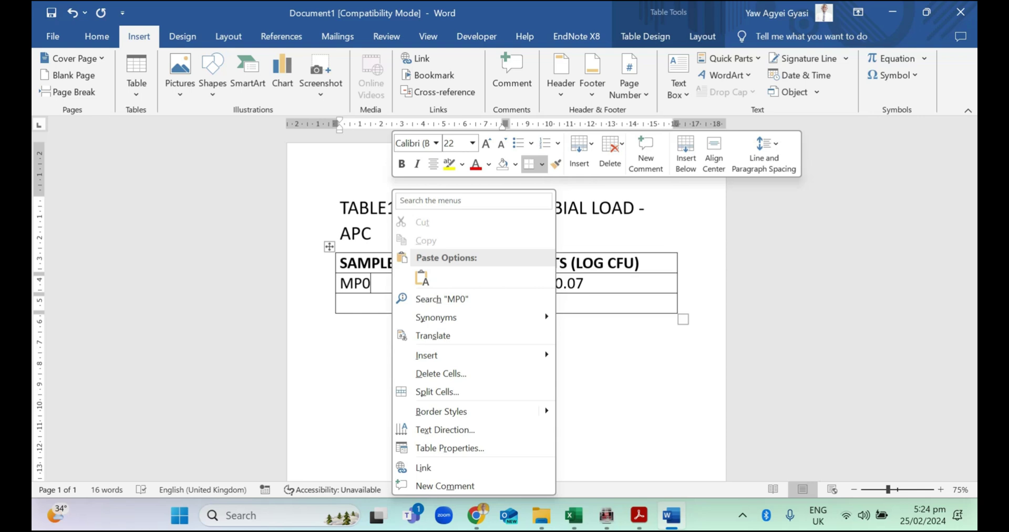
pyautogui.moveTo(427, 355)
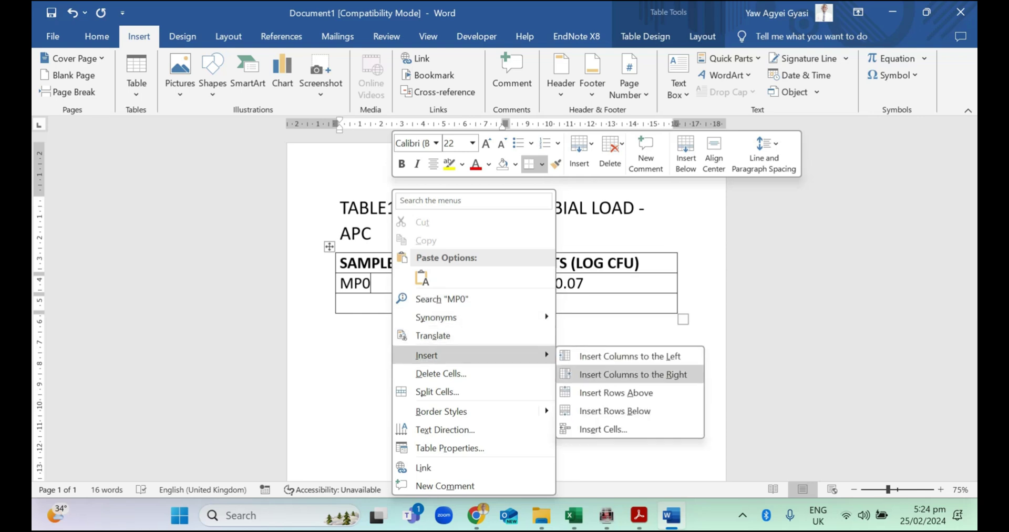
pyautogui.click(630, 374)
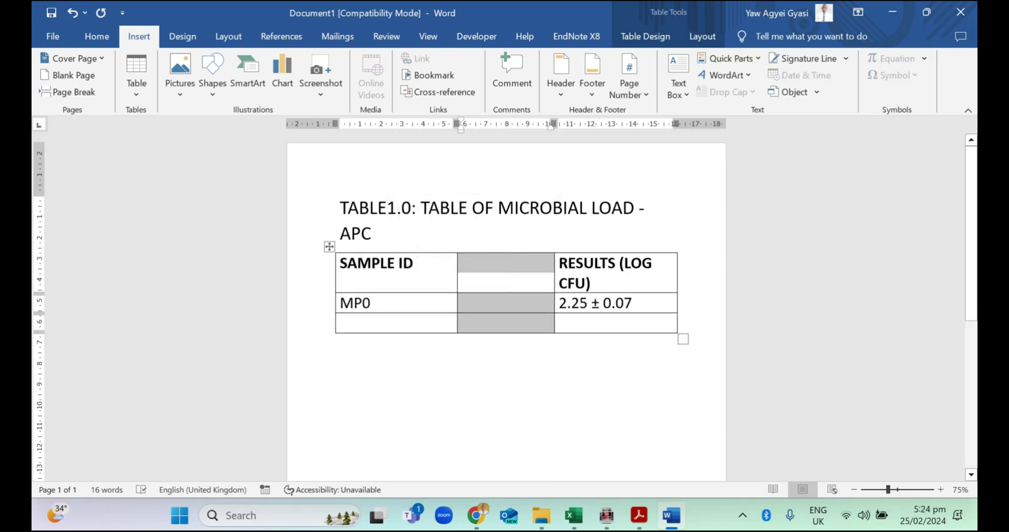
pyautogui.write('TEST')
pyautogui.click(462, 303)
pyautogui.write('A')
pyautogui.press('BackSpace')
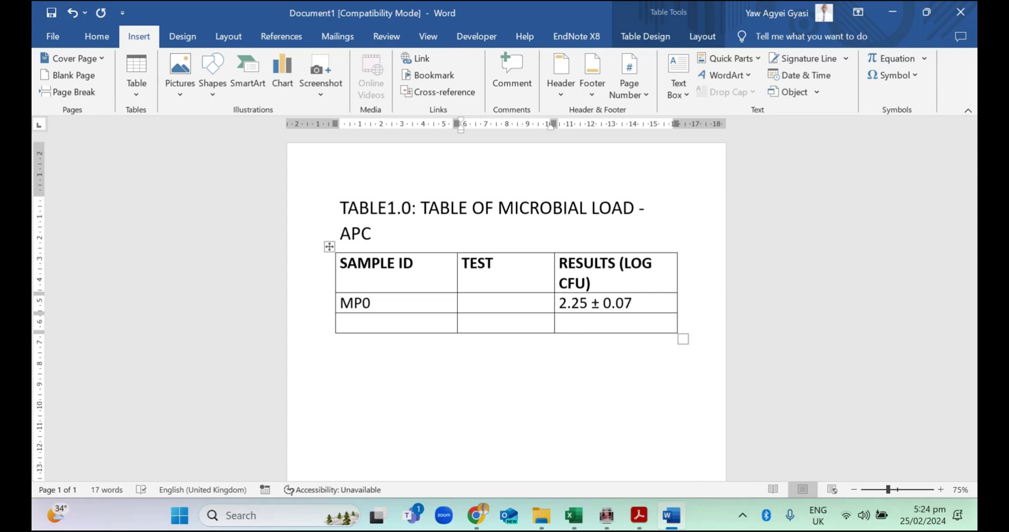
pyautogui.click(493, 263)
pyautogui.write('AP')
pyautogui.press('BackSpace')
pyautogui.press('BackSpace')
# Fill the TEST column with APC for MP0 and TCC in the row below.
pyautogui.click(462, 303)
pyautogui.write('ap')
pyautogui.press('BackSpace')
pyautogui.press('BackSpace')
pyautogui.write('APC')
pyautogui.click(462, 323)
pyautogui.write('TCC')
pyautogui.press('Return')
# Delete the empty line after TCC so that table row shrinks back.
pyautogui.press('BackSpace')
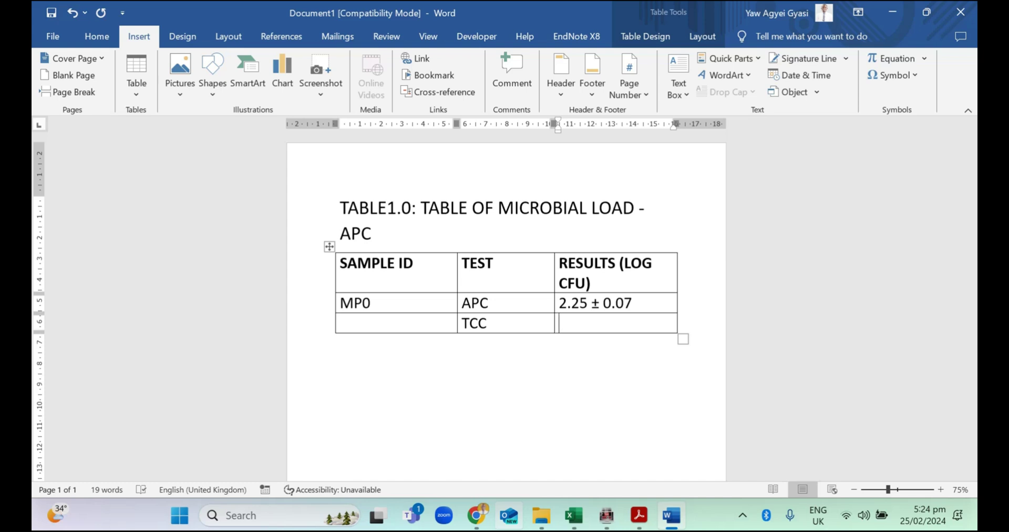
pyautogui.moveTo(330, 313)
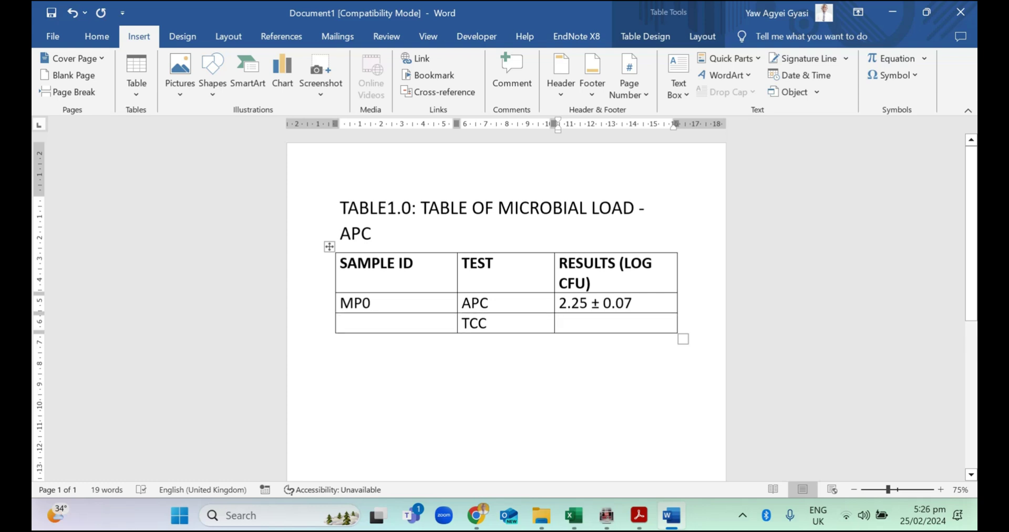
# Switch to the Book1 Excel window holding the AVERAGE and STDEV values.
pyautogui.hotkey('alt', 'Tab')
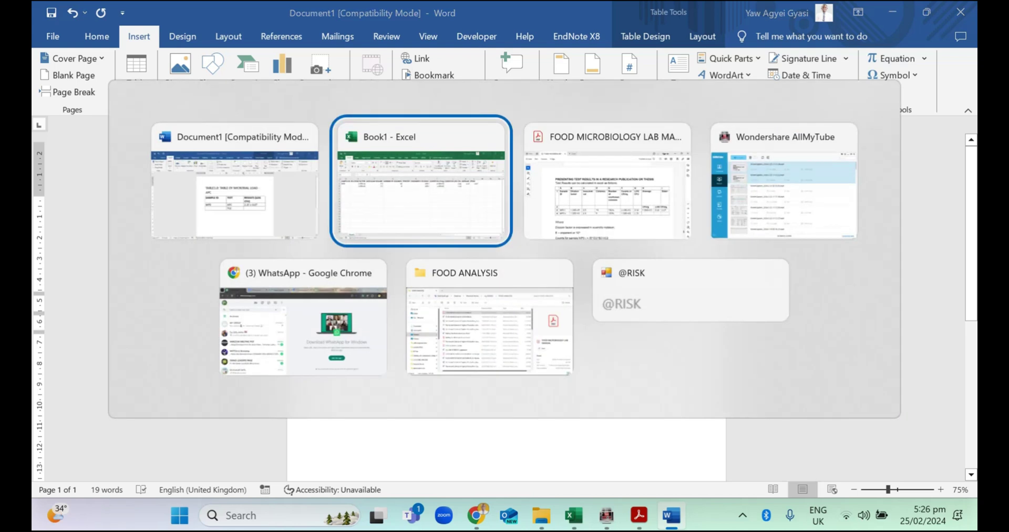